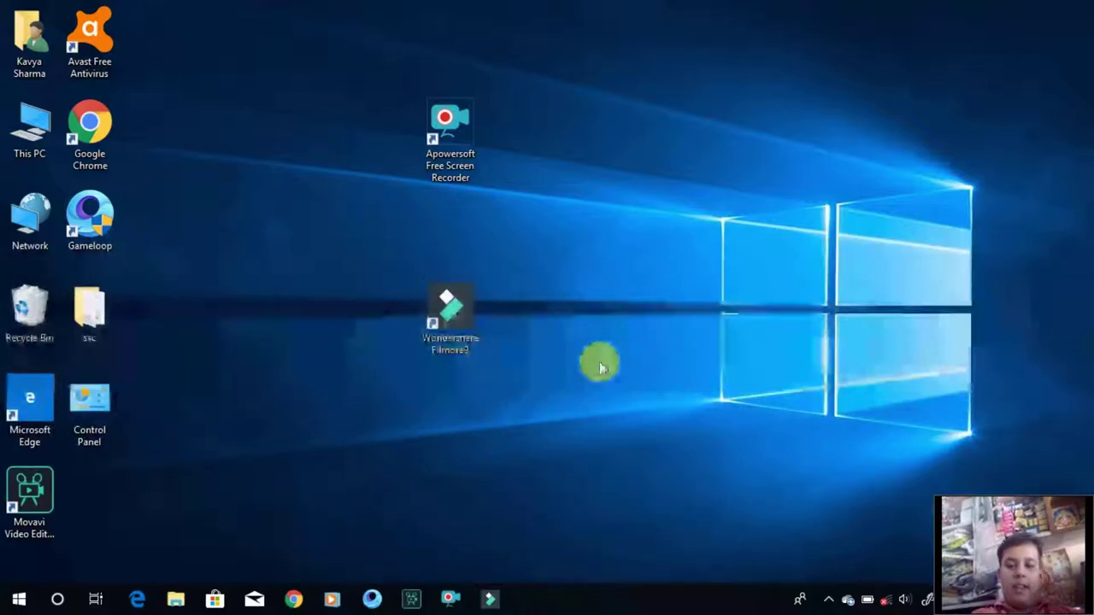
Launch Wondershare Filmora9 and create a new 16:9 (Widescreen) project.
{"action": "left_click", "coordinate": [470, 313]}
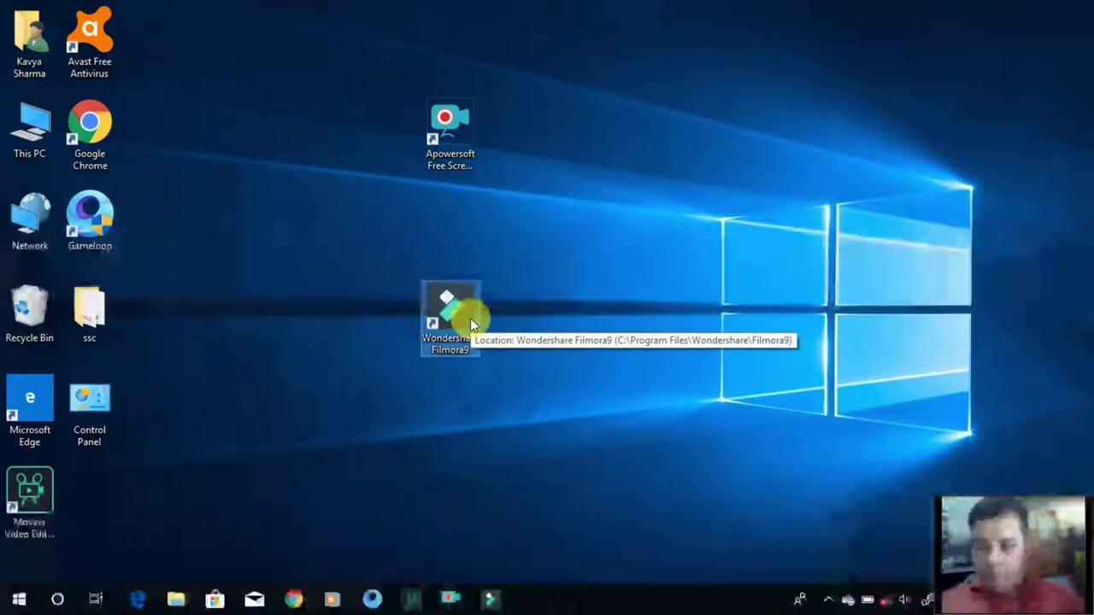
{"action": "double_click", "coordinate": [470, 318]}
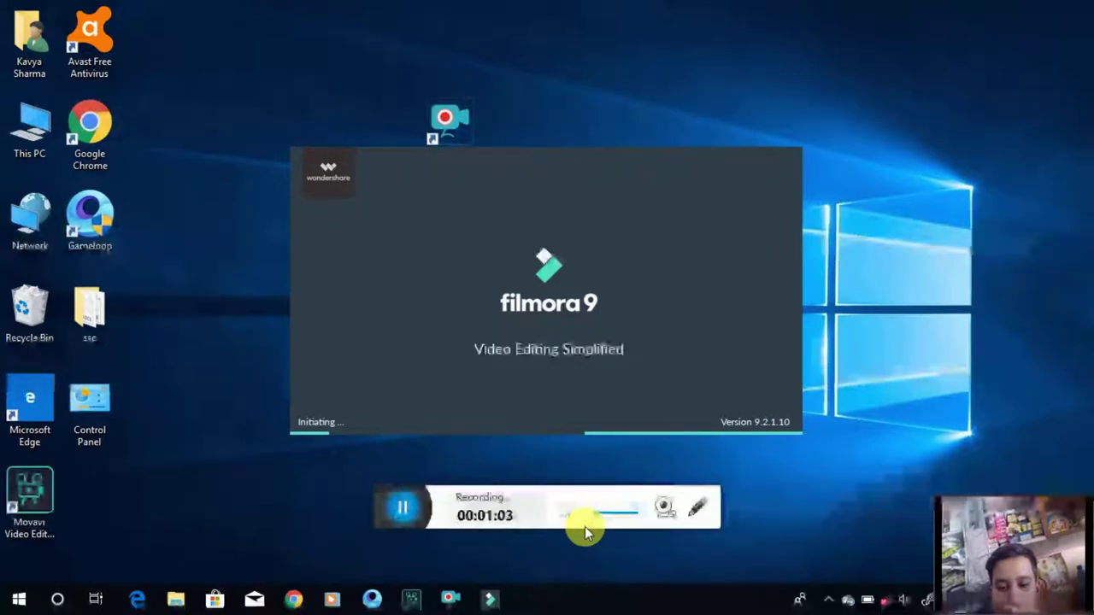
{"action": "left_click", "coordinate": [696, 511]}
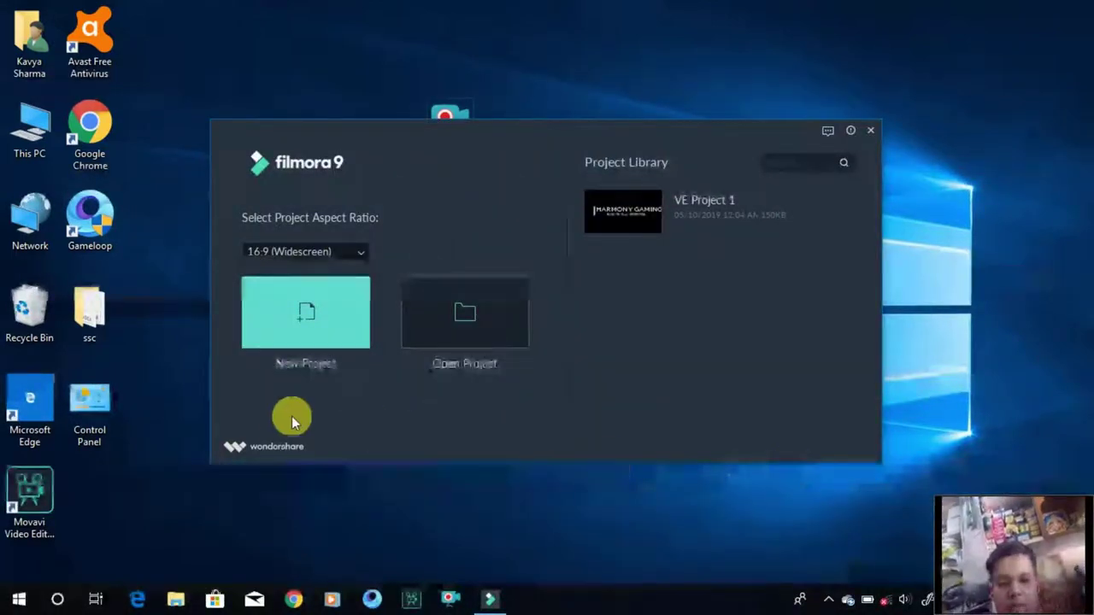
{"action": "left_click", "coordinate": [326, 325]}
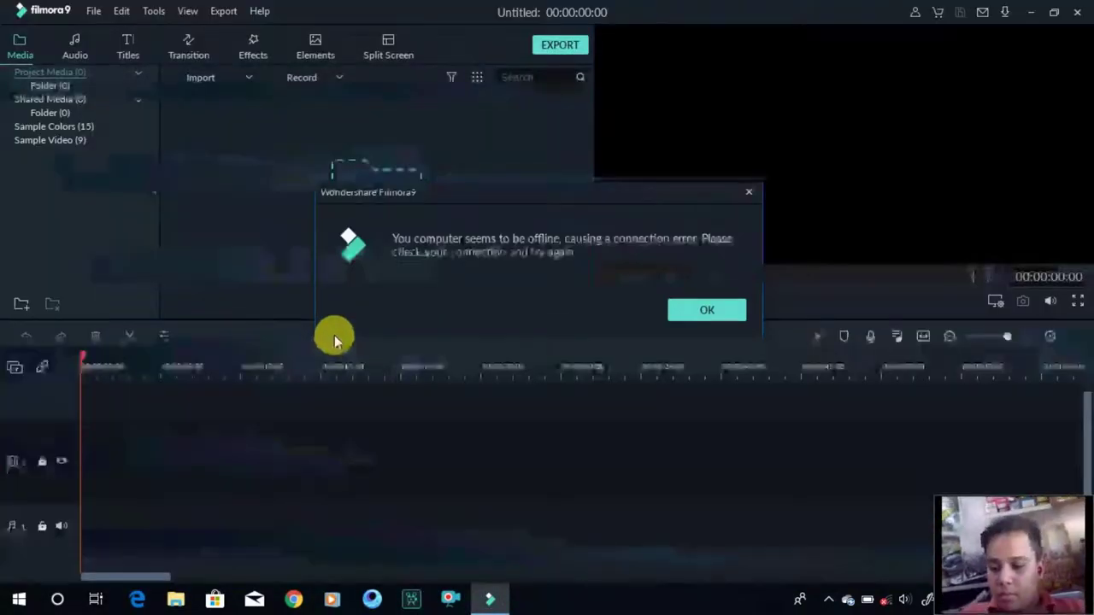
{"action": "left_click", "coordinate": [746, 195]}
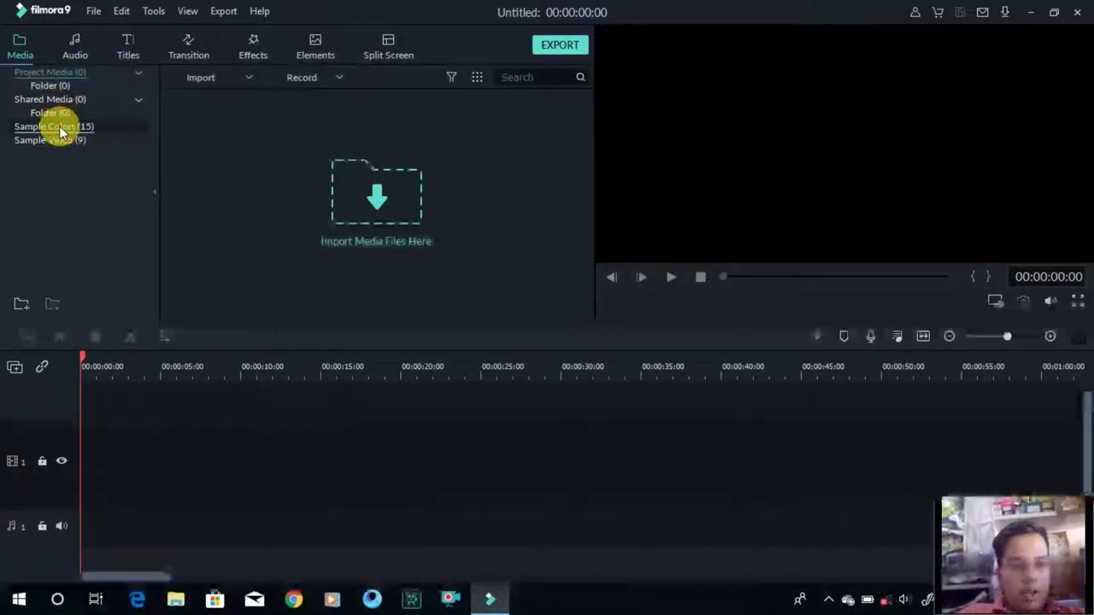
Add the Black sample colour as a clip at the start of video track 1.
{"action": "left_click", "coordinate": [59, 125]}
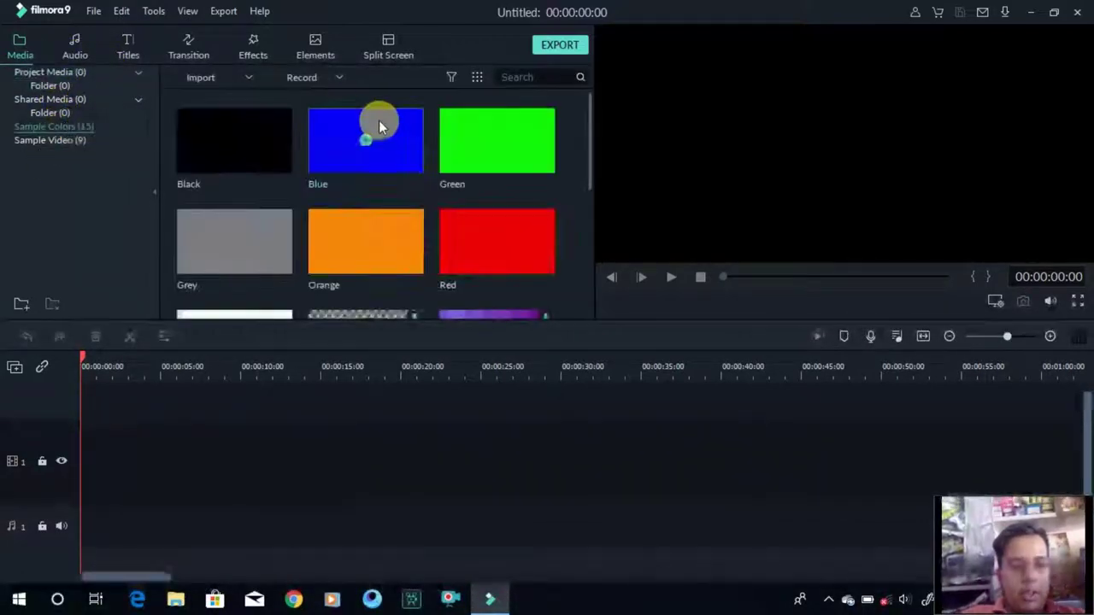
{"action": "left_click", "coordinate": [230, 134]}
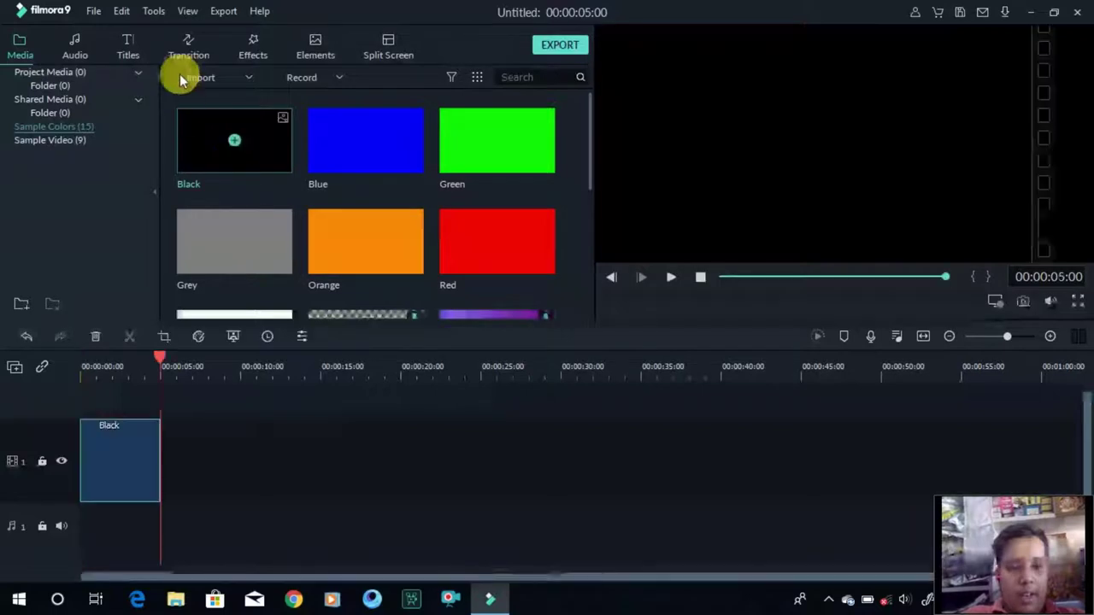
Add the Lower Third 1 title from the Lower 3rds category above the Black clip, starting at 00:00:00:00.
{"action": "left_click", "coordinate": [80, 43]}
{"action": "left_click", "coordinate": [128, 47]}
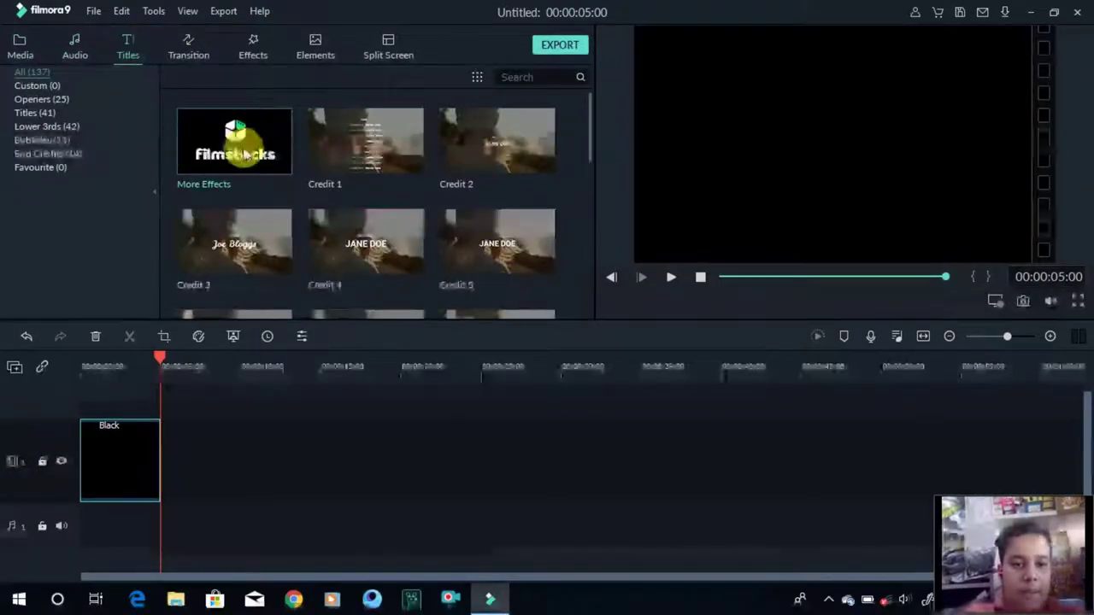
{"action": "left_click", "coordinate": [28, 152]}
{"action": "left_click", "coordinate": [29, 140]}
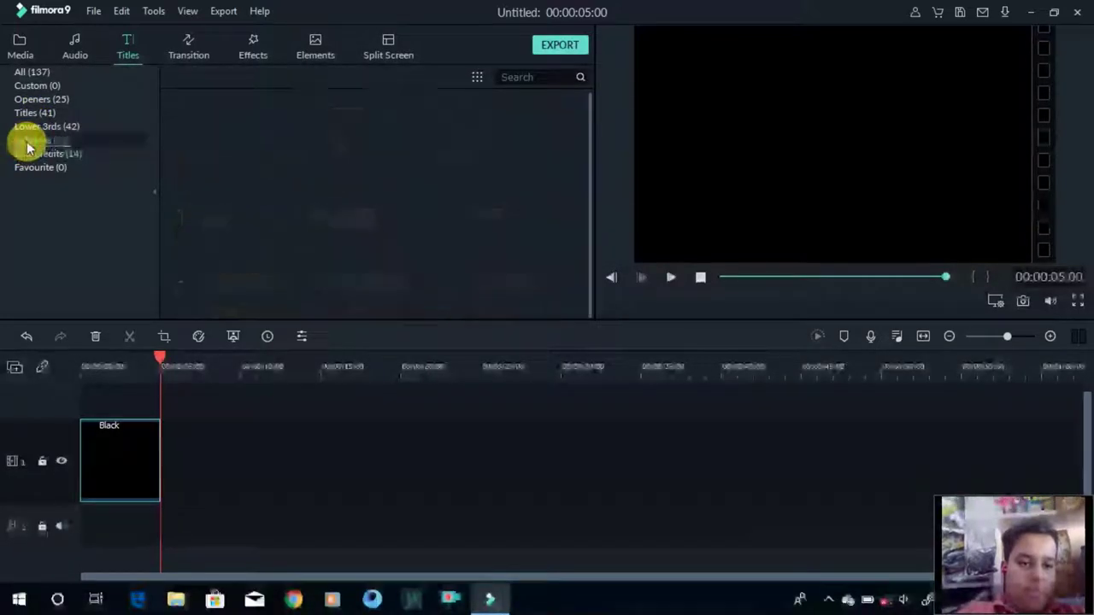
{"action": "left_click", "coordinate": [53, 128]}
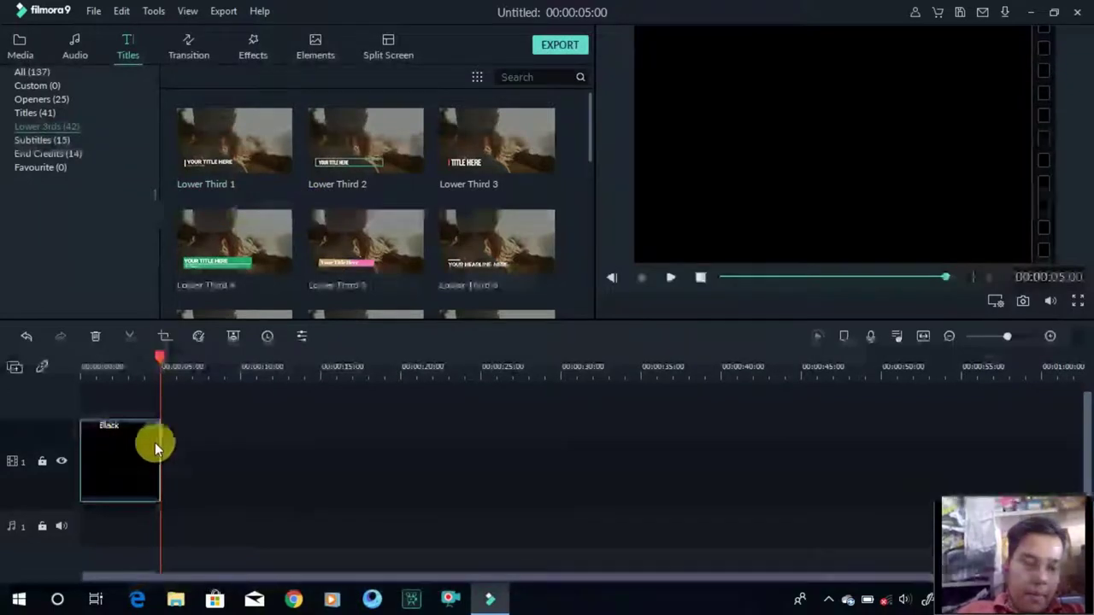
{"action": "left_click_drag", "start_coordinate": [161, 356], "coordinate": [72, 382]}
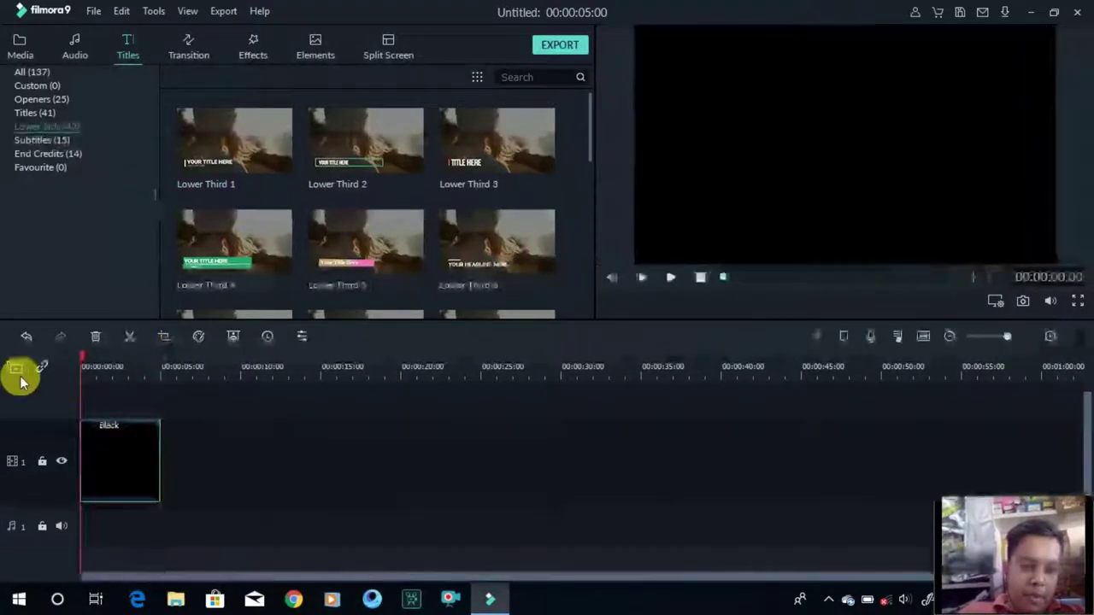
{"action": "left_click", "coordinate": [231, 141]}
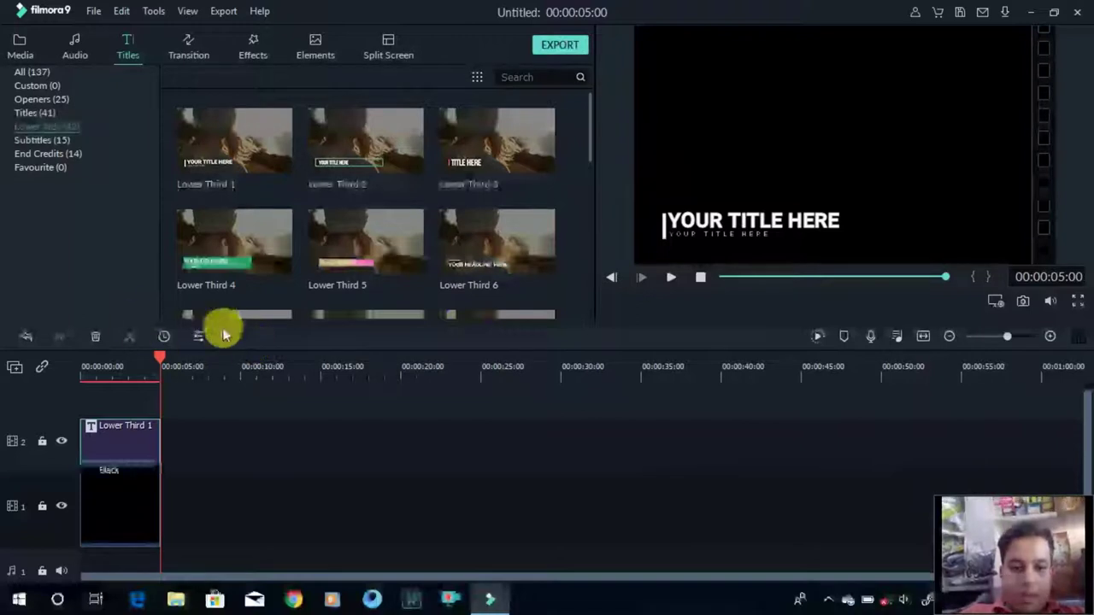
Open the Lower Third 1 title for editing and replace its small subtitle line with "gaming tech videos".
{"action": "left_click", "coordinate": [130, 446]}
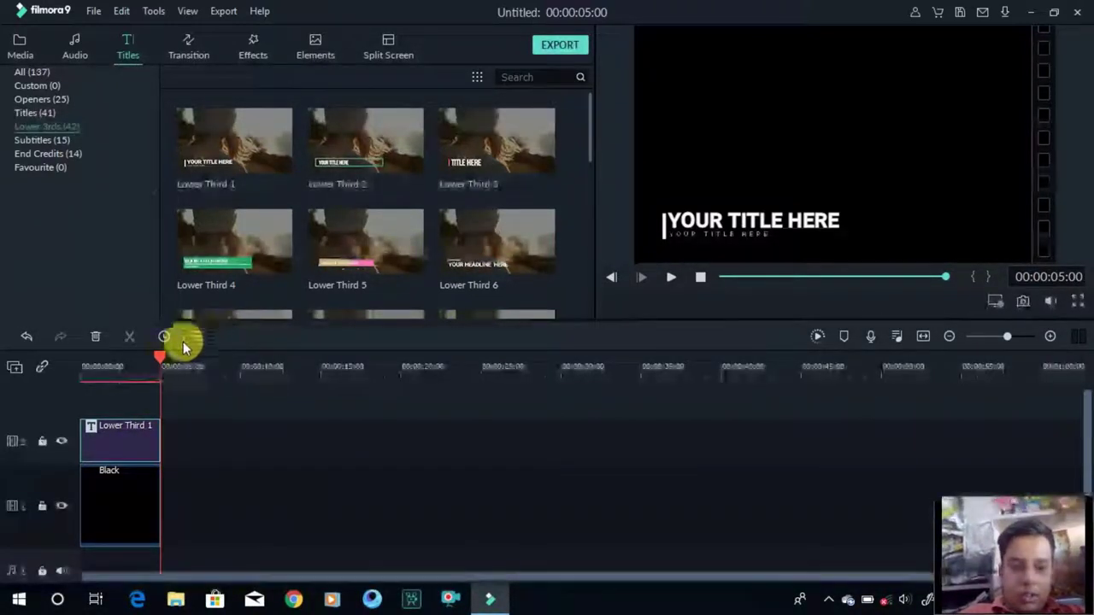
{"action": "left_click", "coordinate": [199, 336]}
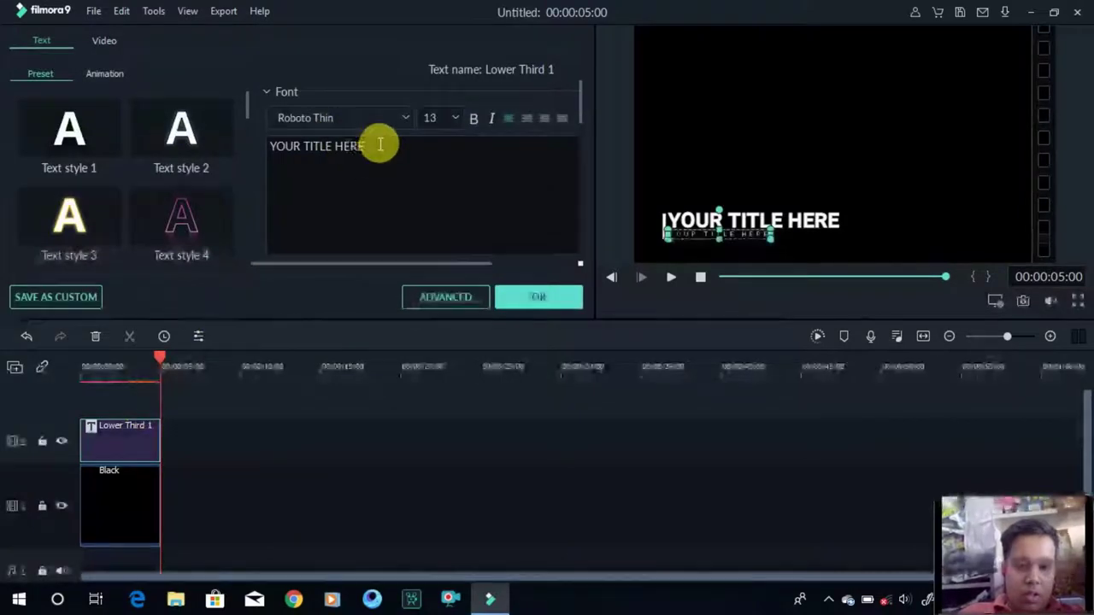
{"action": "left_click_drag", "start_coordinate": [378, 145], "coordinate": [290, 163]}
{"action": "left_click", "coordinate": [209, 138]}
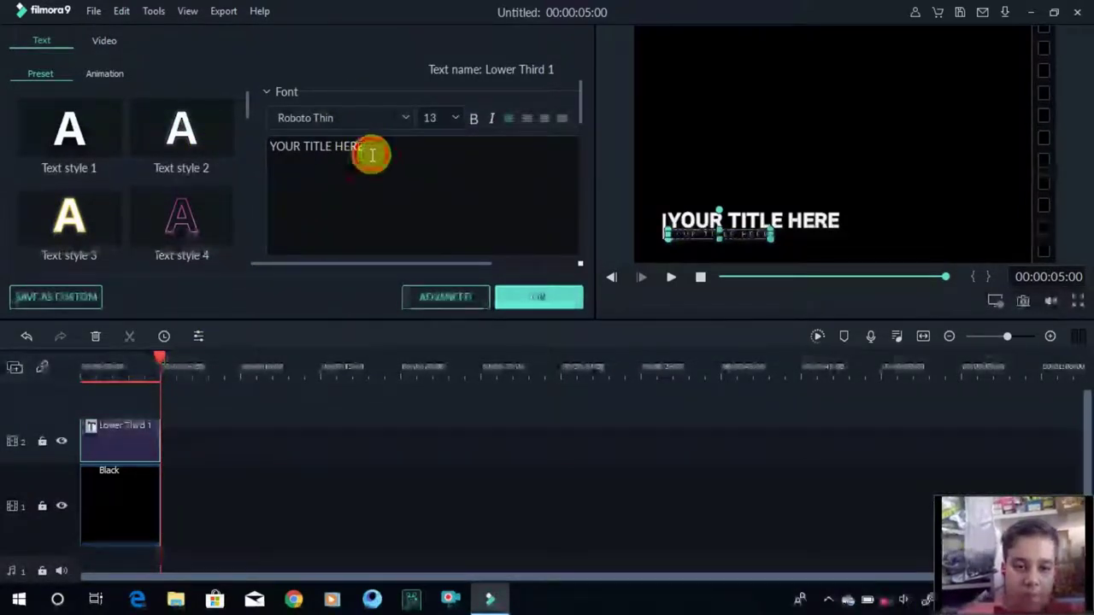
{"action": "left_click_drag", "start_coordinate": [366, 147], "coordinate": [265, 150]}
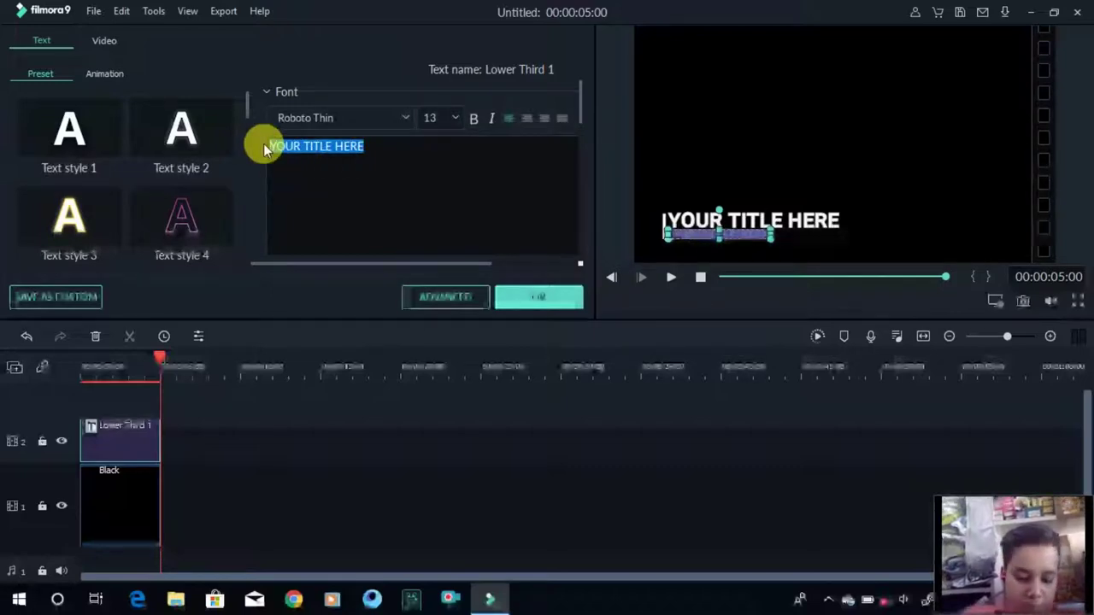
{"action": "key", "text": "BackSpace"}
{"action": "type", "text": "gamin"}
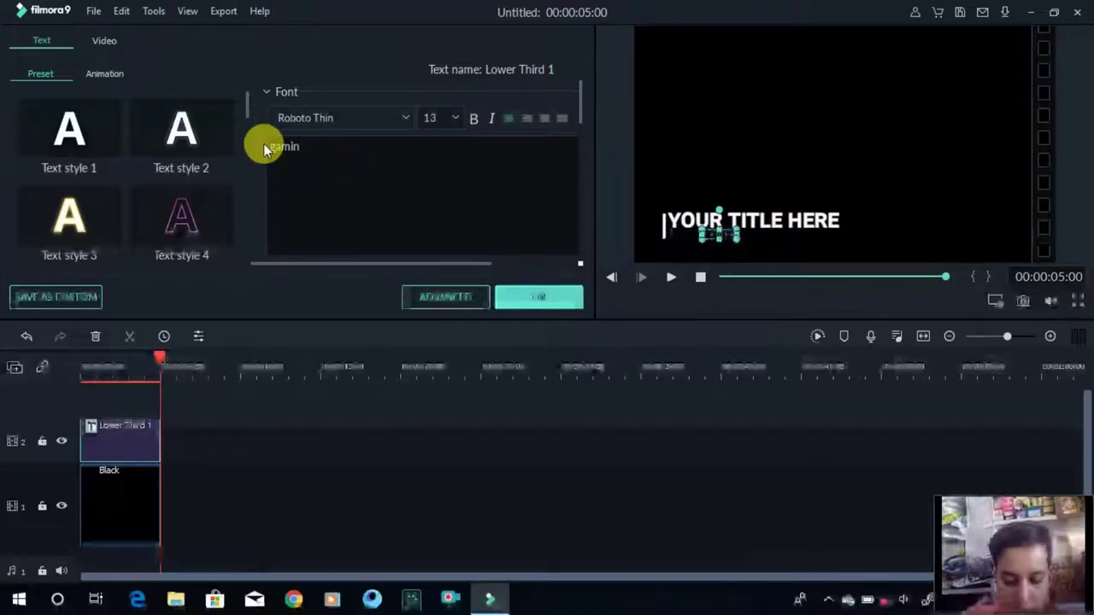
{"action": "type", "text": "g"}
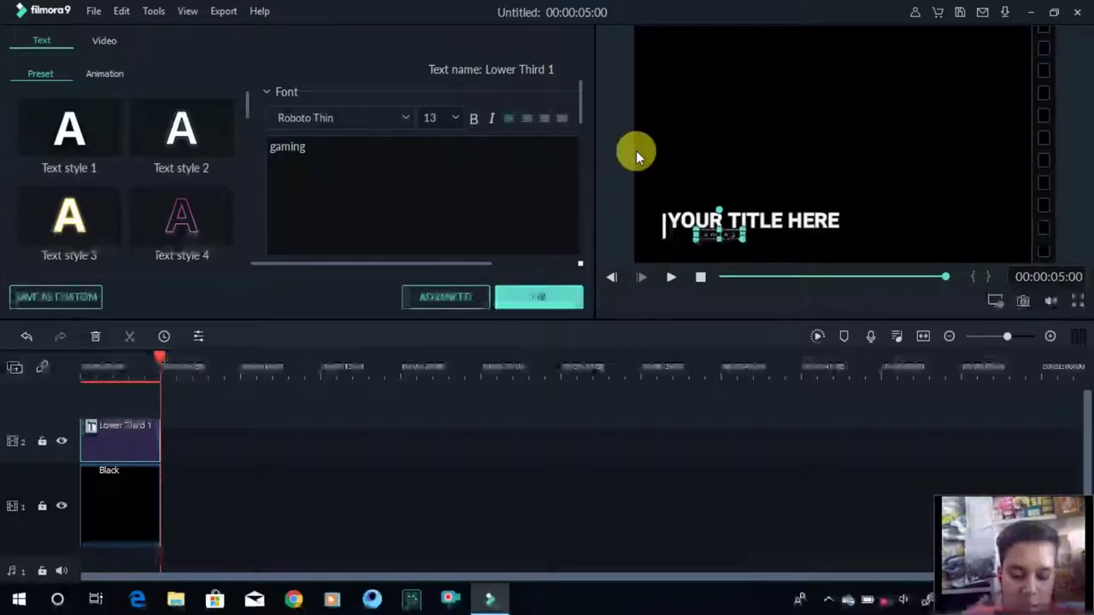
{"action": "type", "text": " tech "}
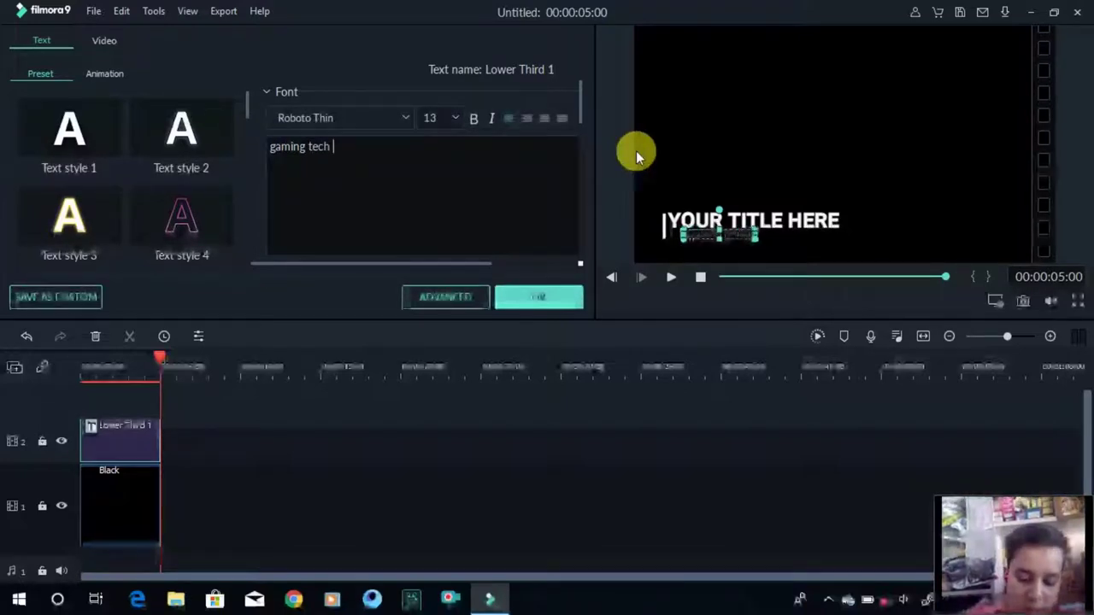
{"action": "type", "text": "vide"}
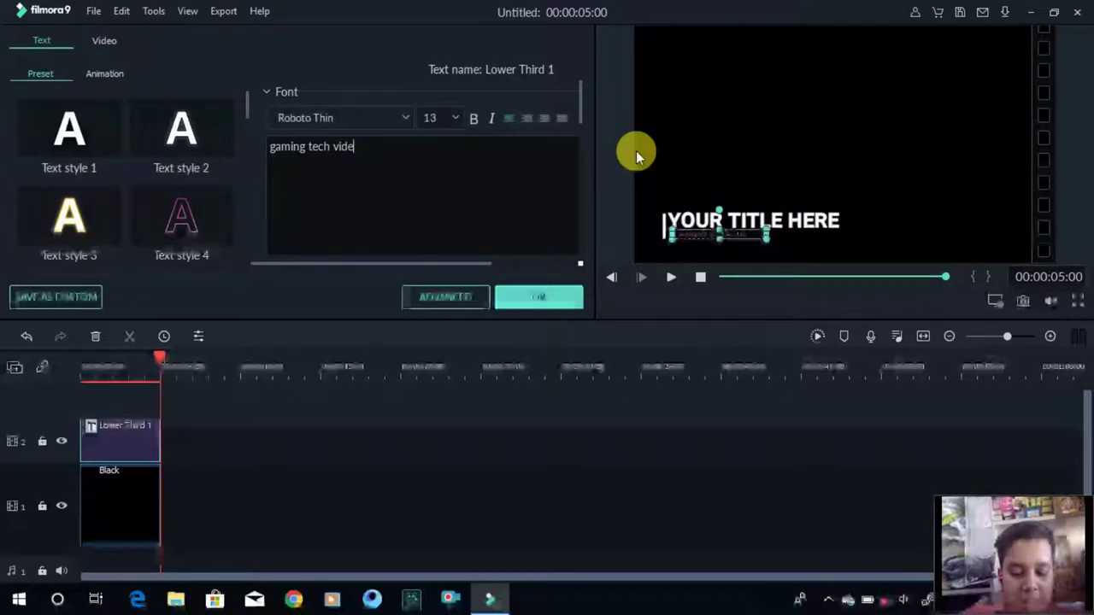
{"action": "type", "text": "os"}
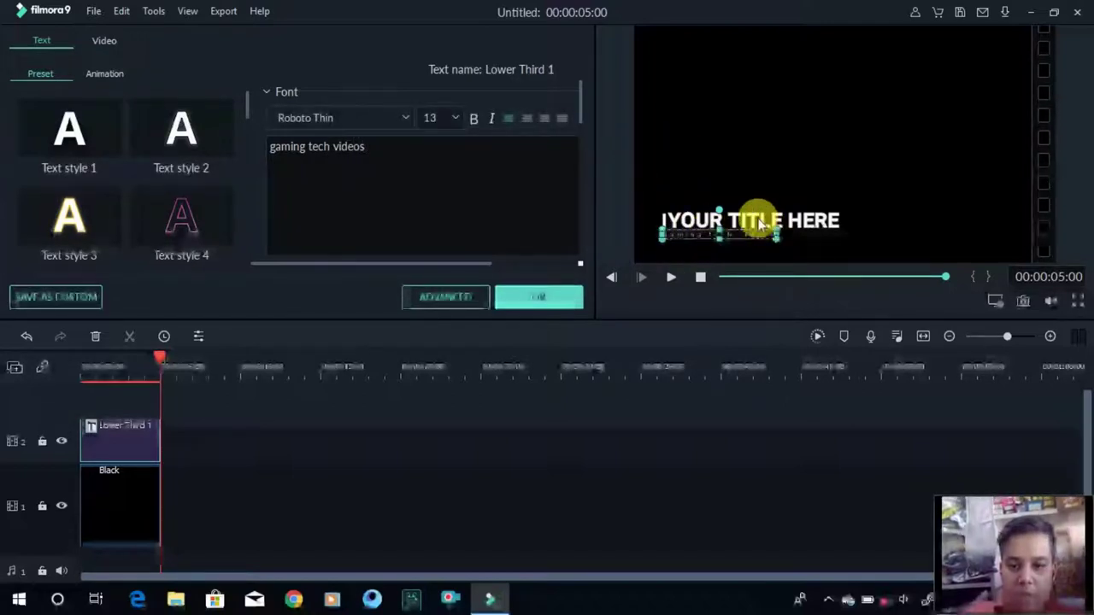
Replace the large "YOUR TITLE HERE" line of the title with "HARMONY GAMING" and make it italic.
{"action": "left_click", "coordinate": [757, 218]}
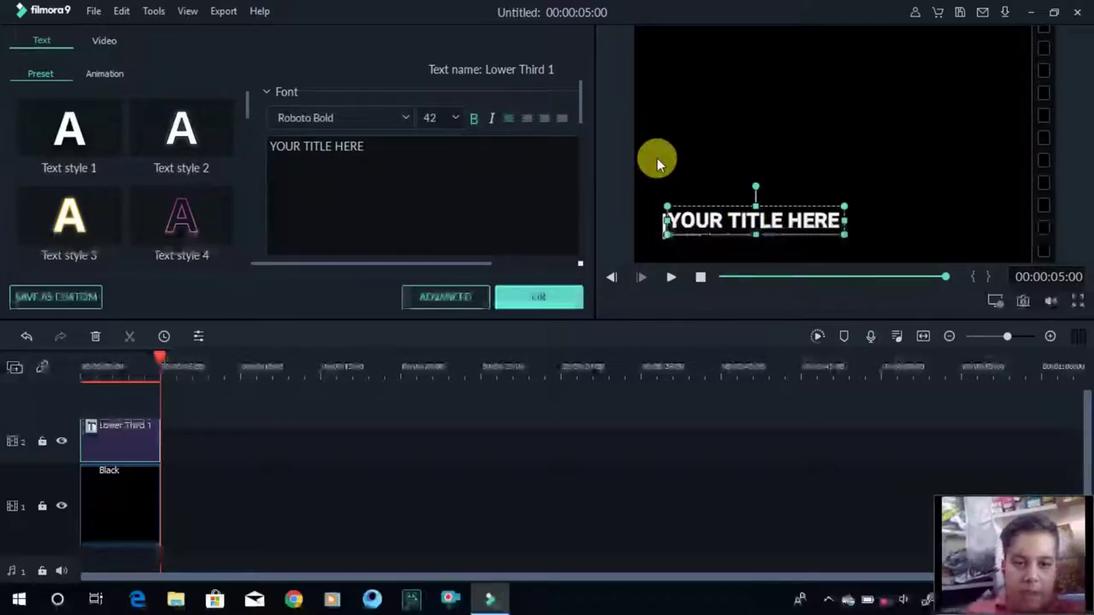
{"action": "left_click", "coordinate": [388, 150]}
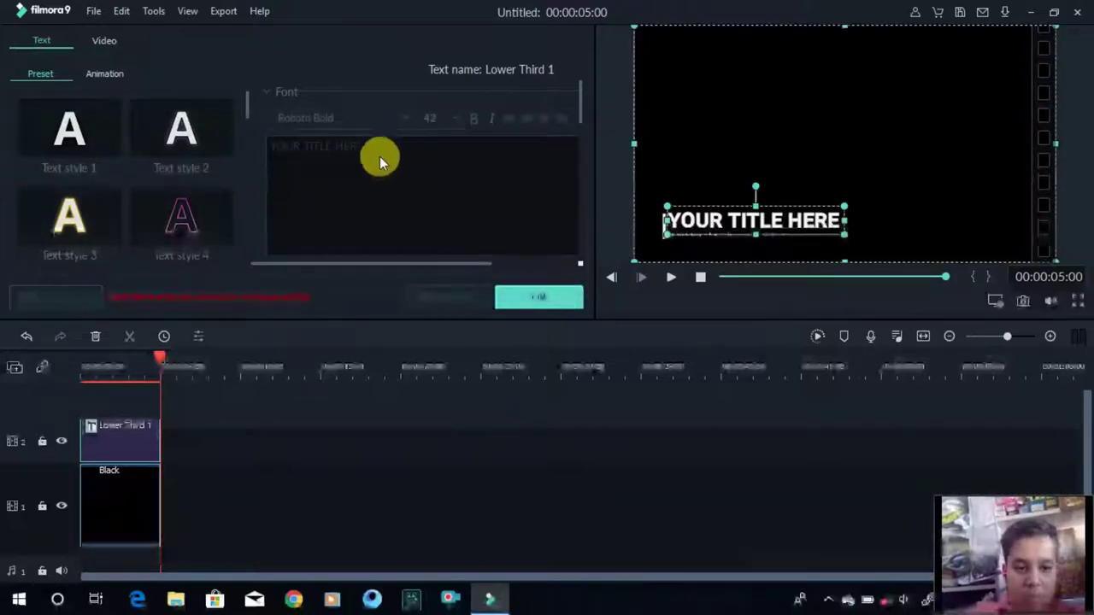
{"action": "left_click", "coordinate": [699, 216]}
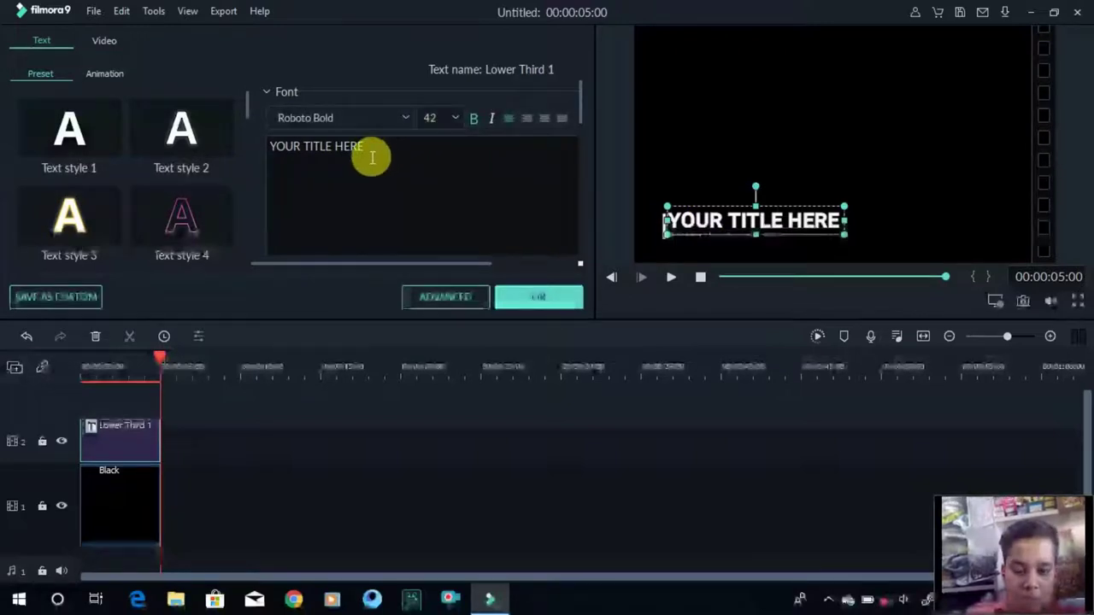
{"action": "left_click_drag", "start_coordinate": [373, 156], "coordinate": [280, 141]}
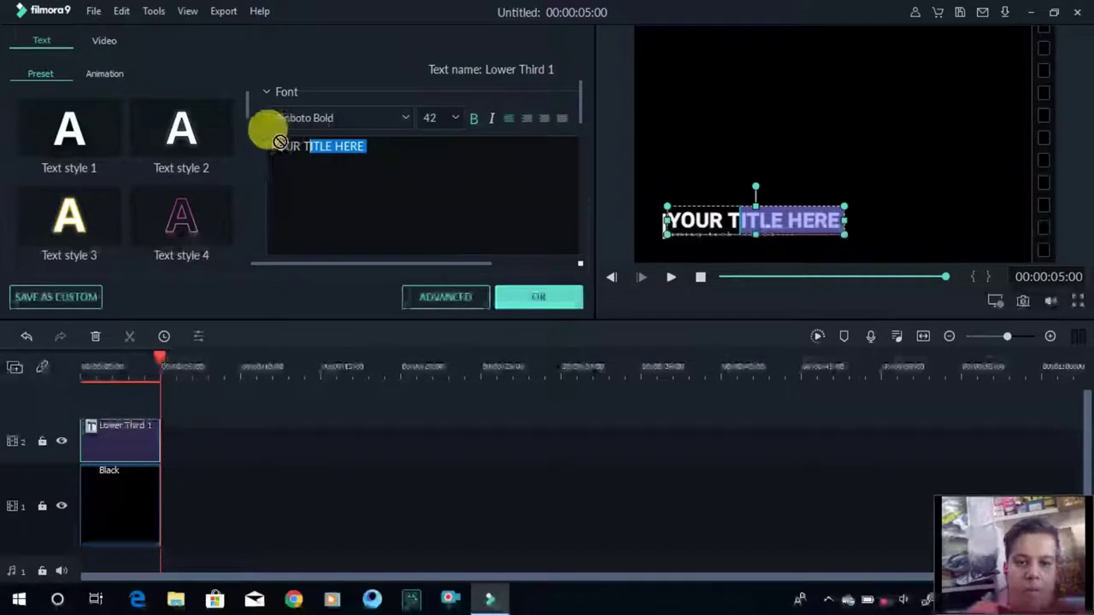
{"action": "left_click", "coordinate": [383, 153]}
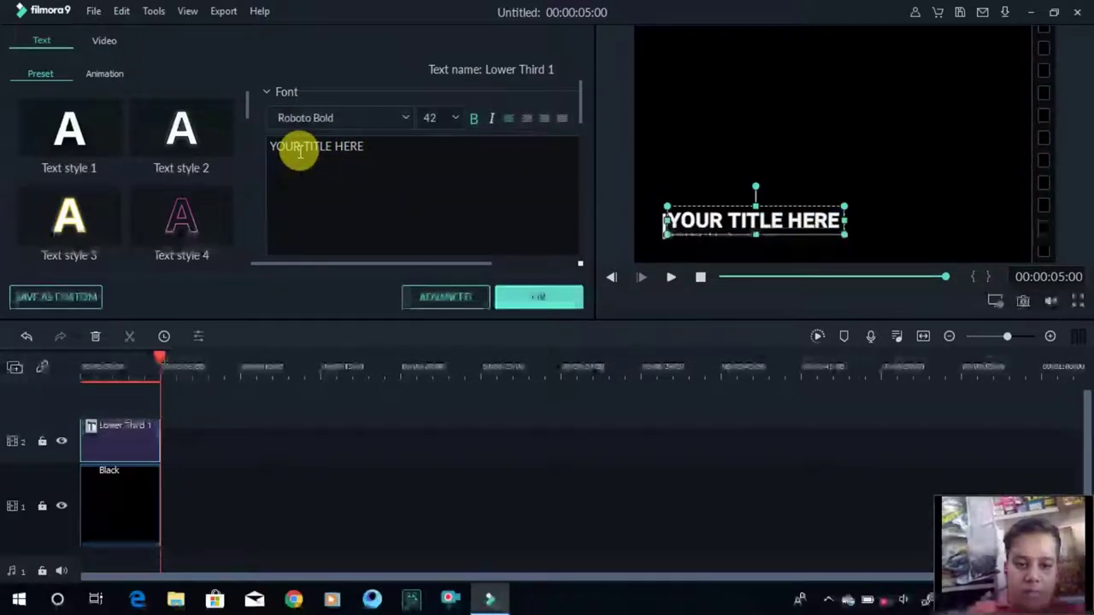
{"action": "left_click_drag", "start_coordinate": [272, 148], "coordinate": [369, 152]}
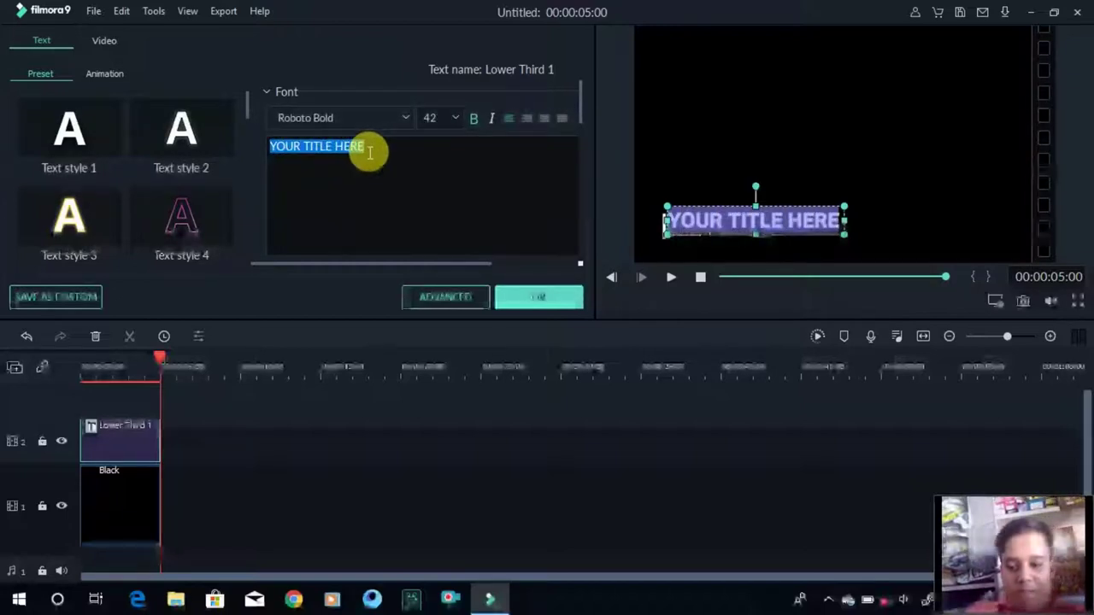
{"action": "key", "text": "BackSpace"}
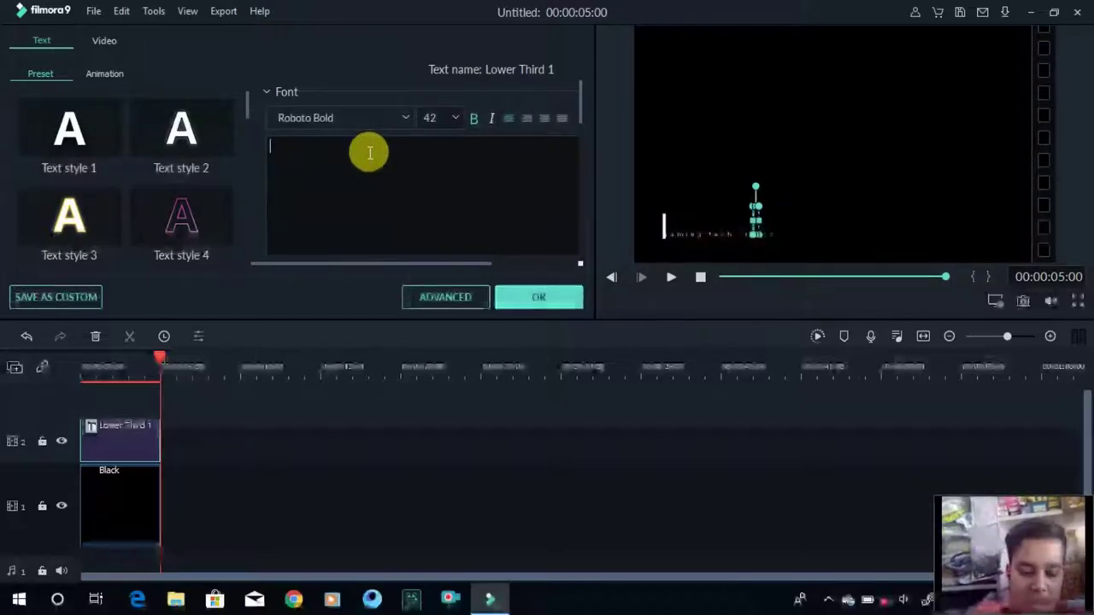
{"action": "type", "text": "ha"}
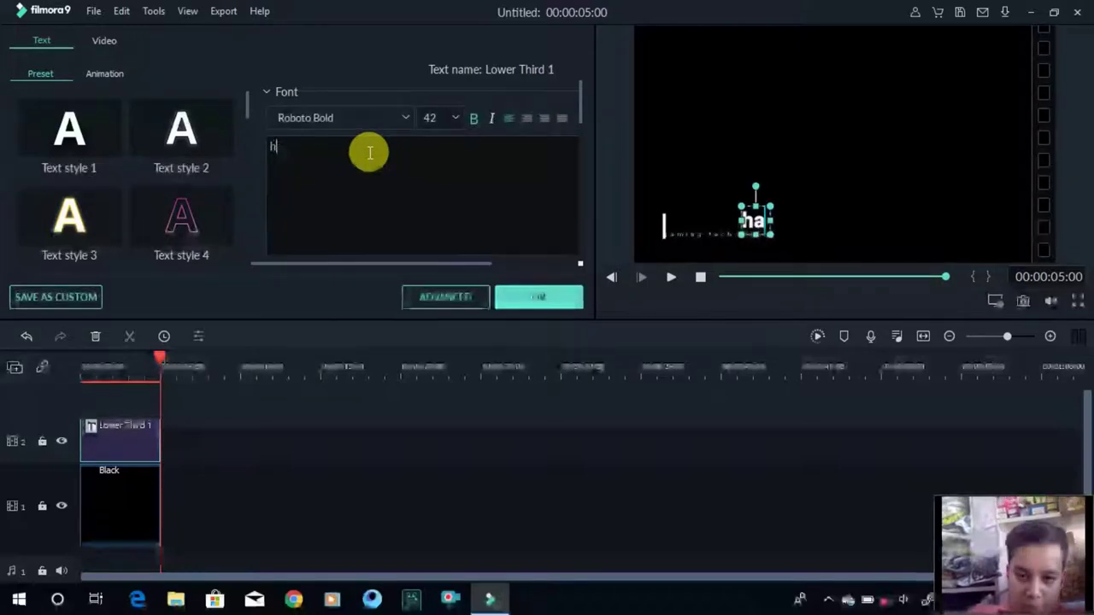
{"action": "key", "text": "BackSpace"}
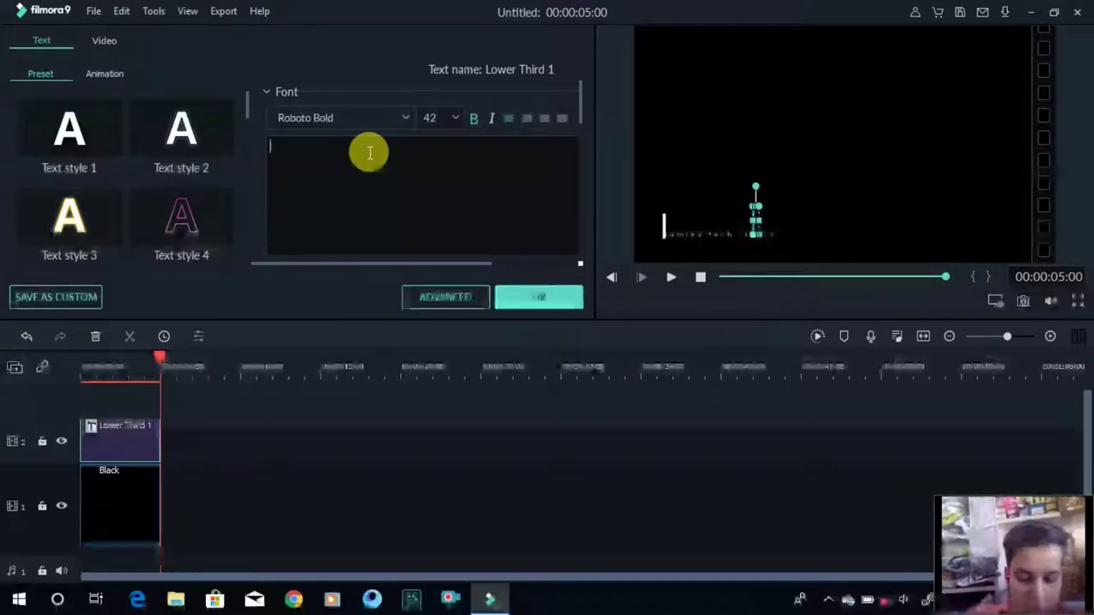
{"action": "type", "text": "HARMON"}
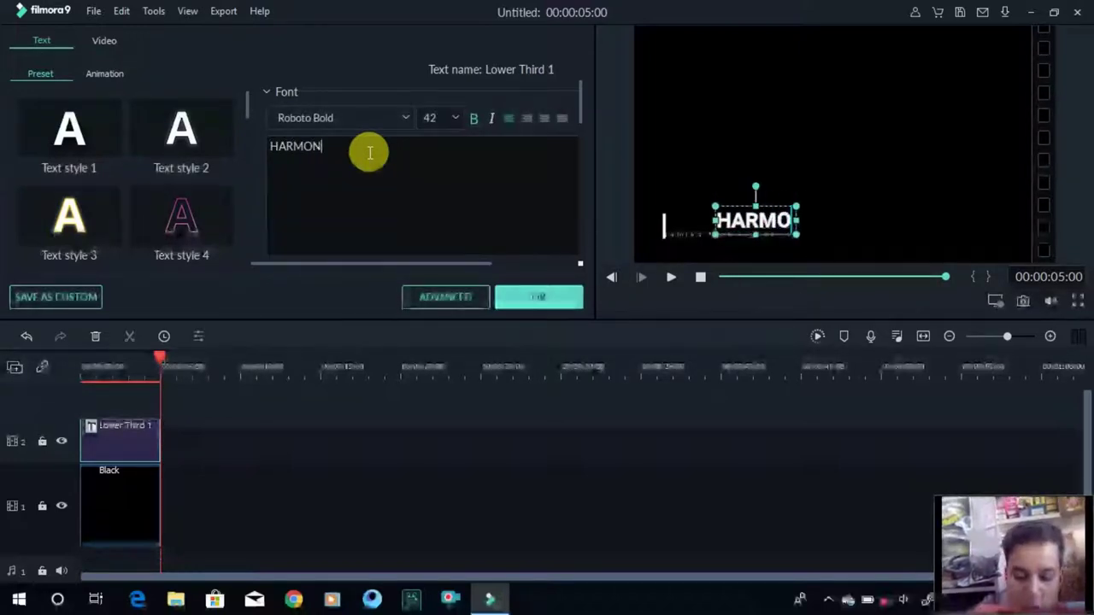
{"action": "type", "text": "Y GA"}
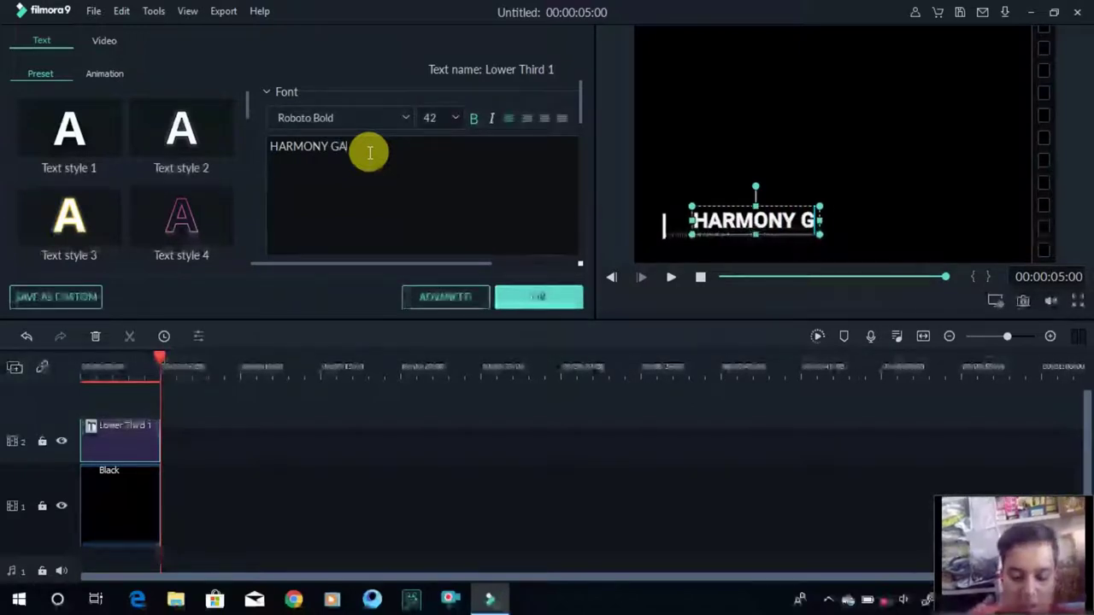
{"action": "type", "text": "MIN"}
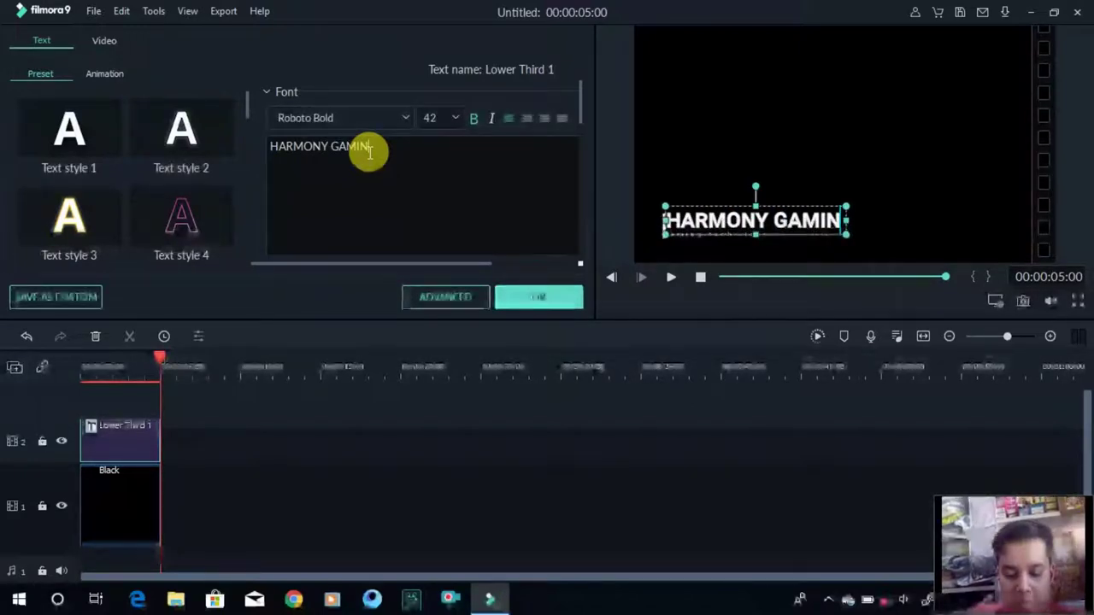
{"action": "type", "text": "G"}
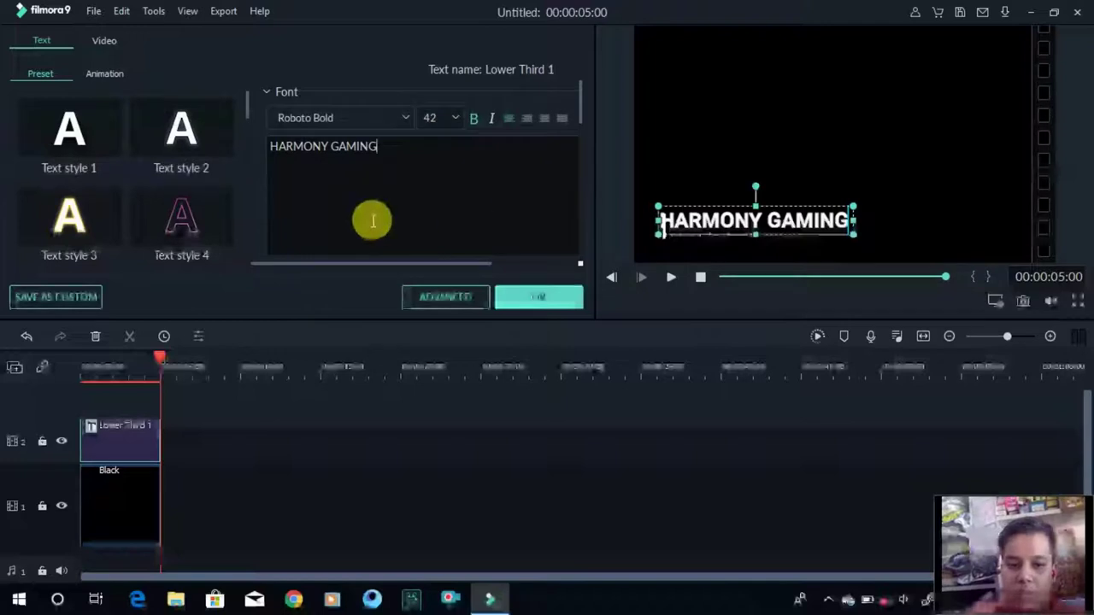
{"action": "left_click", "coordinate": [488, 118]}
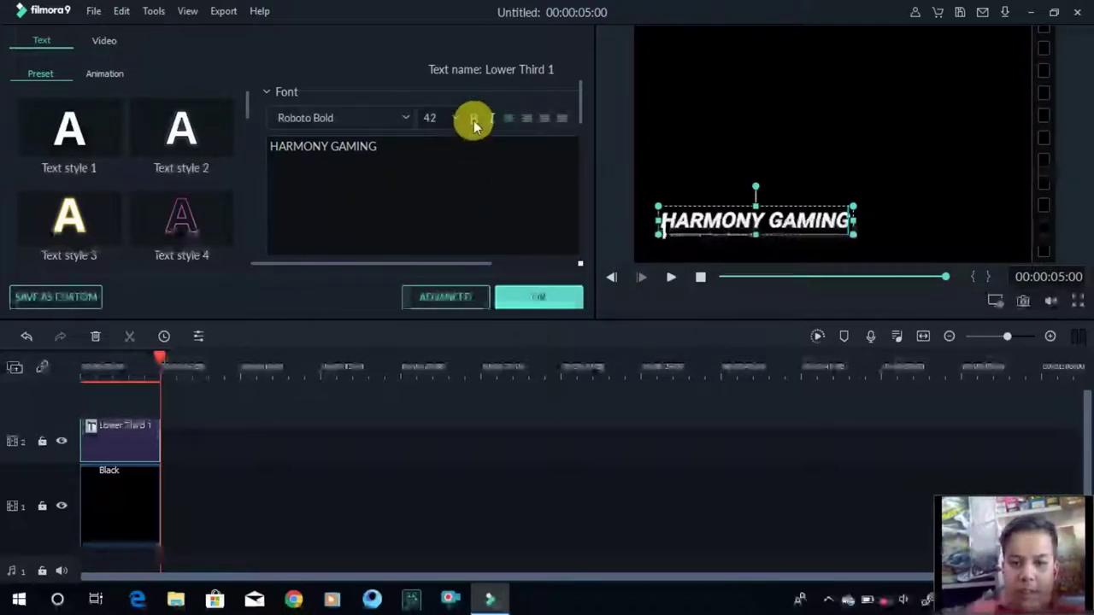
Toggle the bold style of the HARMONY GAMING line and leave the clip properties.
{"action": "left_click", "coordinate": [473, 119]}
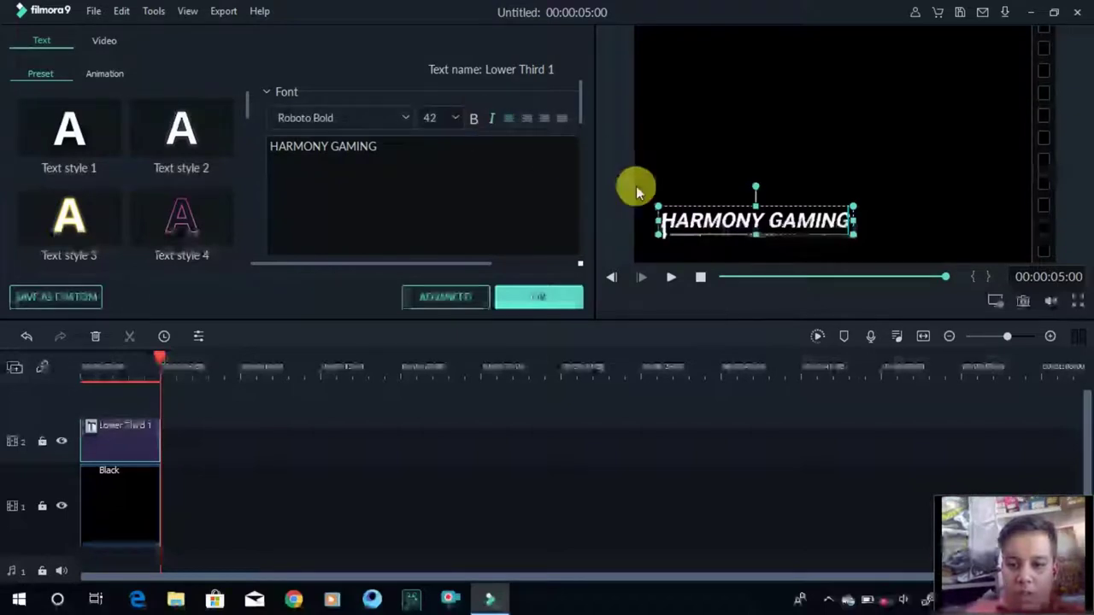
{"action": "left_click", "coordinate": [697, 240]}
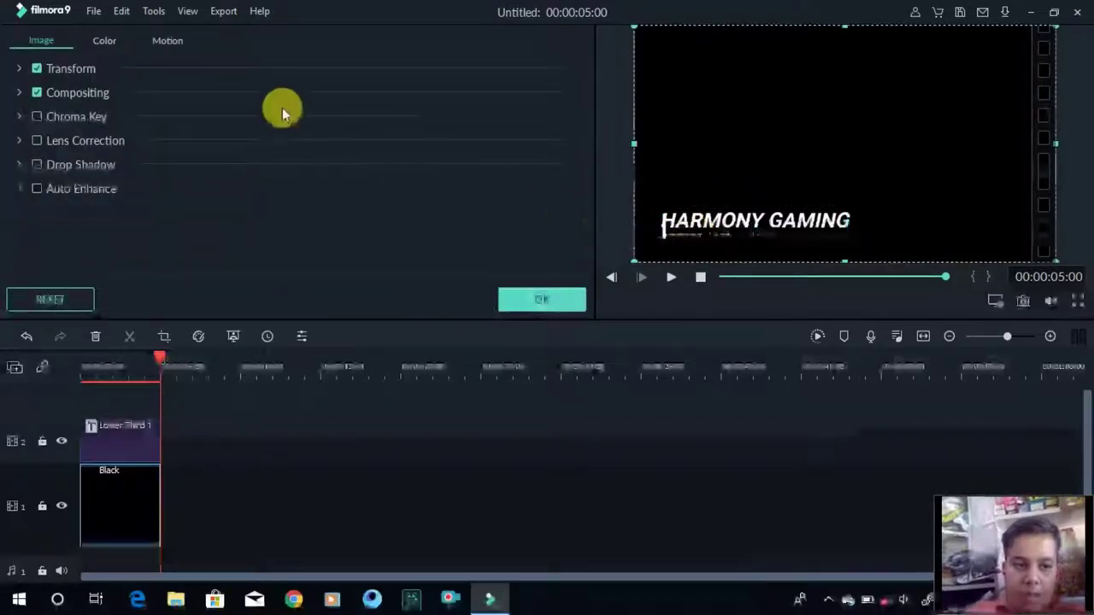
{"action": "left_click", "coordinate": [560, 301]}
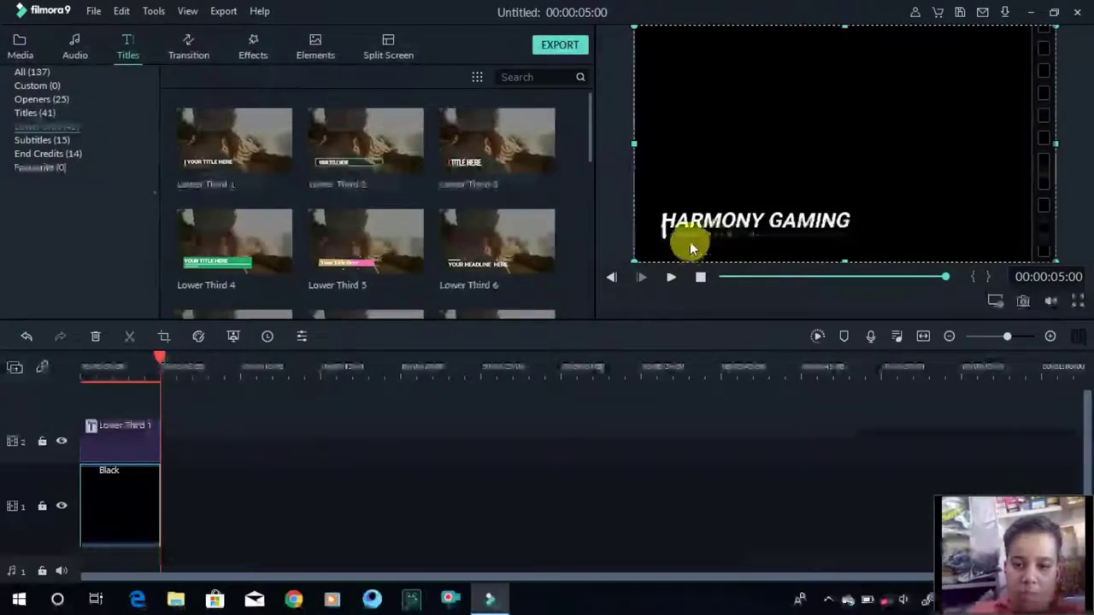
Set the "gaming tech videos" subtitle to font size 18 and move it slightly right and down beneath the HARMONY GAMING line.
{"action": "left_click", "coordinate": [696, 240]}
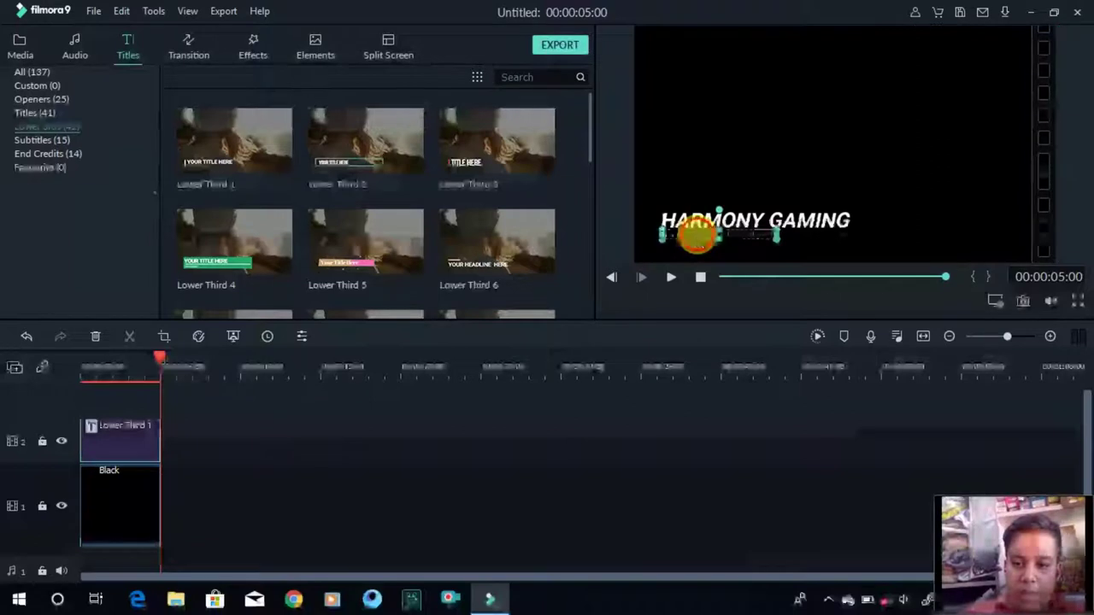
{"action": "left_click_drag", "start_coordinate": [696, 237], "coordinate": [718, 243]}
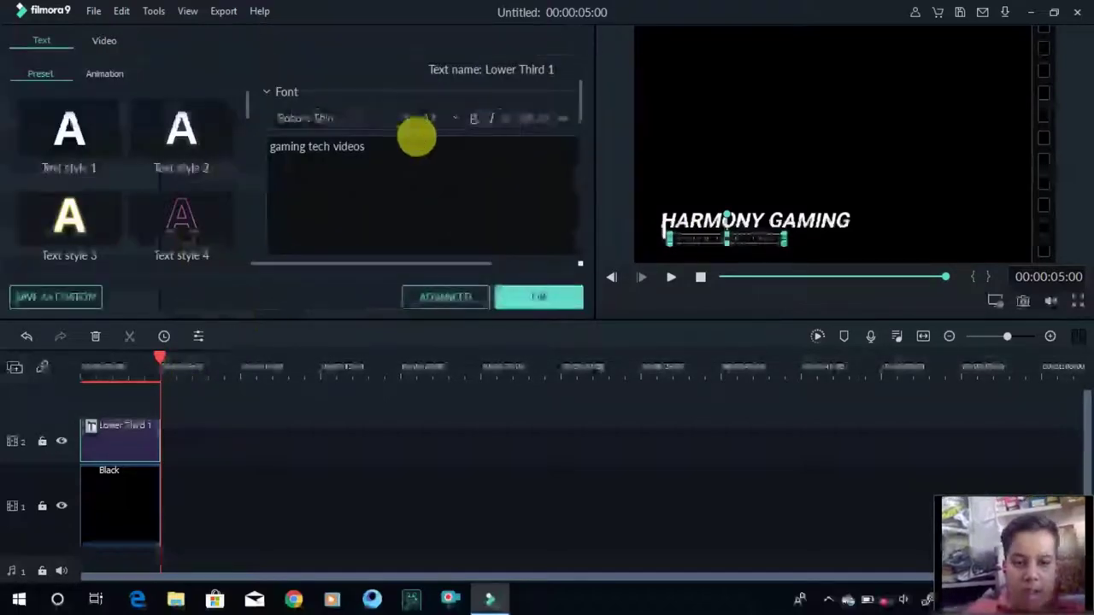
{"action": "left_click", "coordinate": [455, 119]}
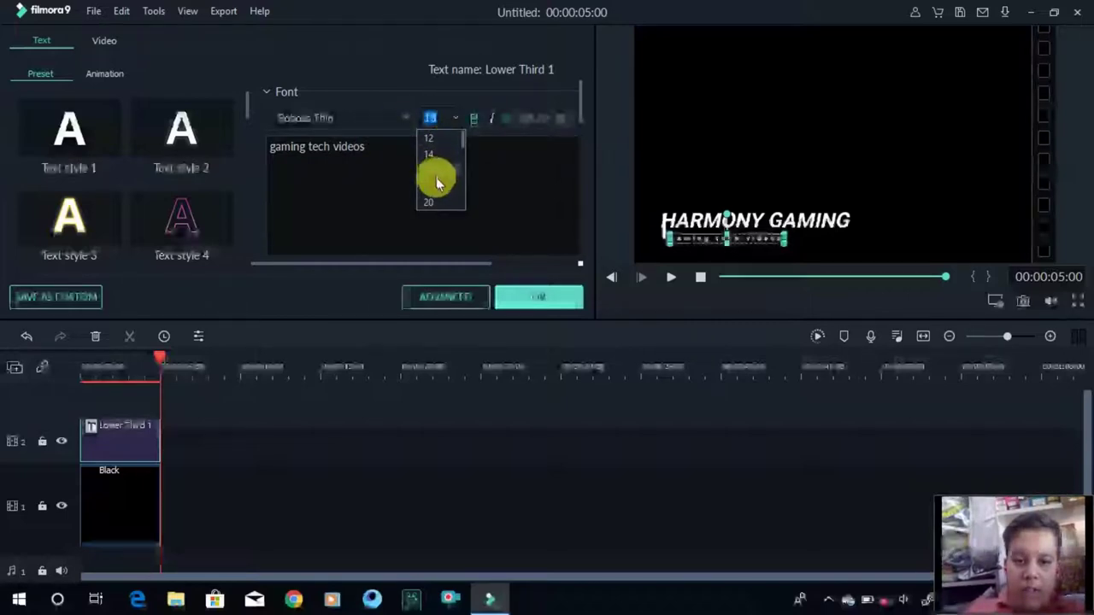
{"action": "left_click", "coordinate": [439, 186]}
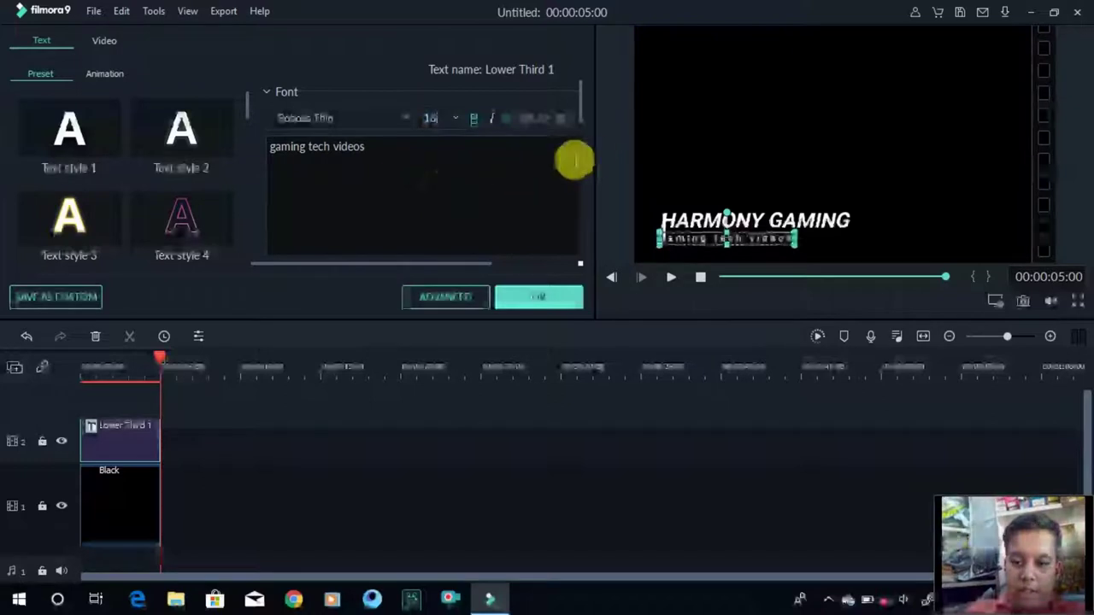
{"action": "left_click", "coordinate": [693, 245]}
{"action": "mouse_move", "coordinate": [694, 245]}
{"action": "left_mouse_down"}
{"action": "mouse_move", "coordinate": [704, 239]}
{"action": "mouse_move", "coordinate": [693, 227]}
{"action": "mouse_move", "coordinate": [697, 255]}
{"action": "mouse_move", "coordinate": [714, 249]}
{"action": "left_mouse_up"}
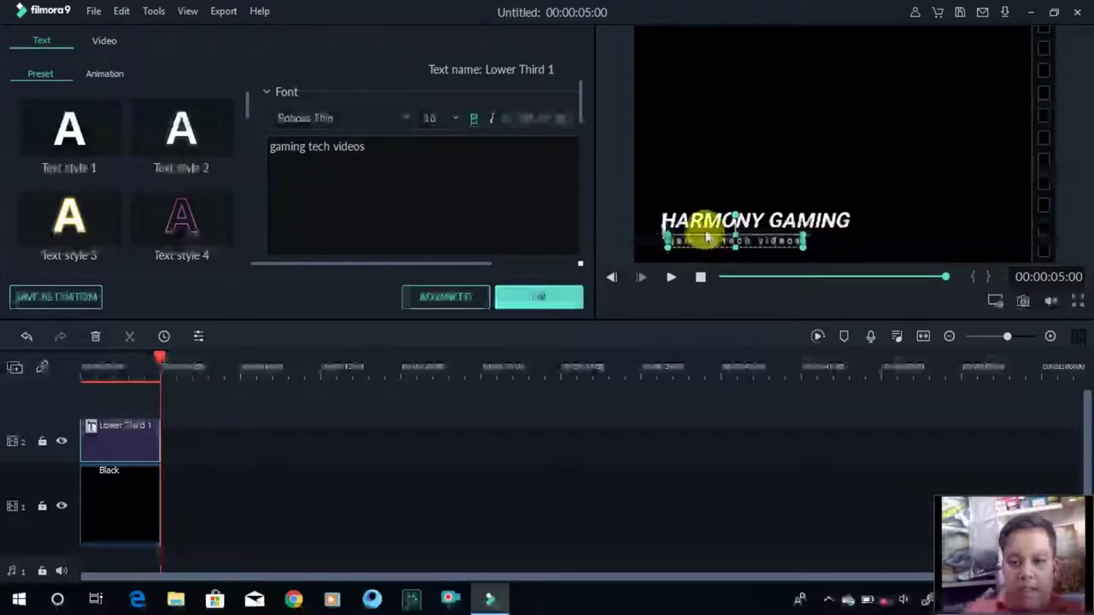
Move the HARMONY GAMING line slightly right and down, clear of the vertical bar, and finish editing the title.
{"action": "left_click", "coordinate": [704, 217]}
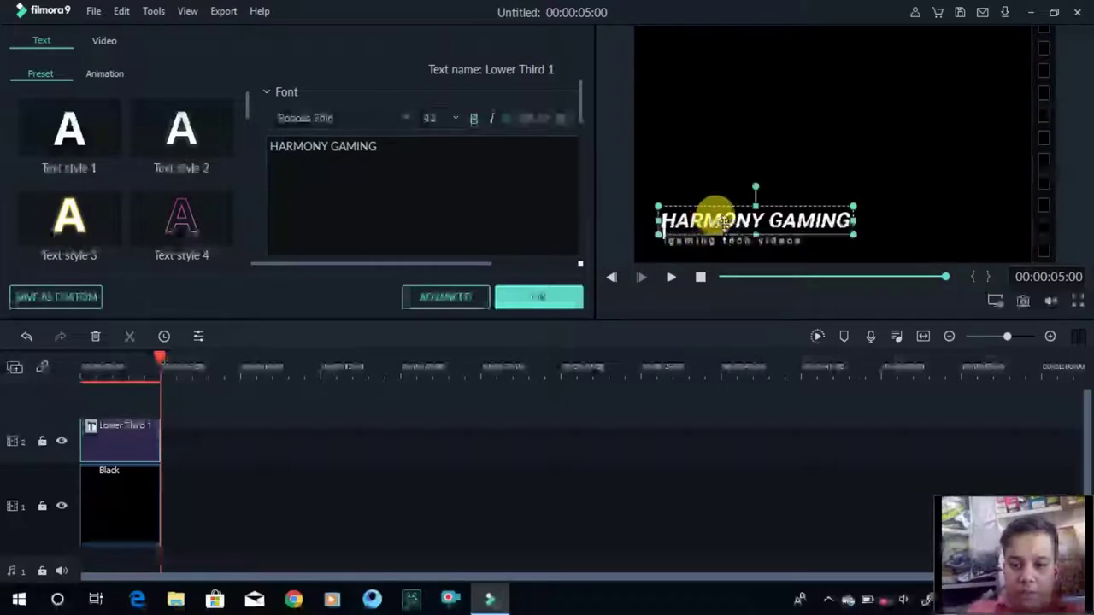
{"action": "left_click_drag", "start_coordinate": [722, 219], "coordinate": [679, 227]}
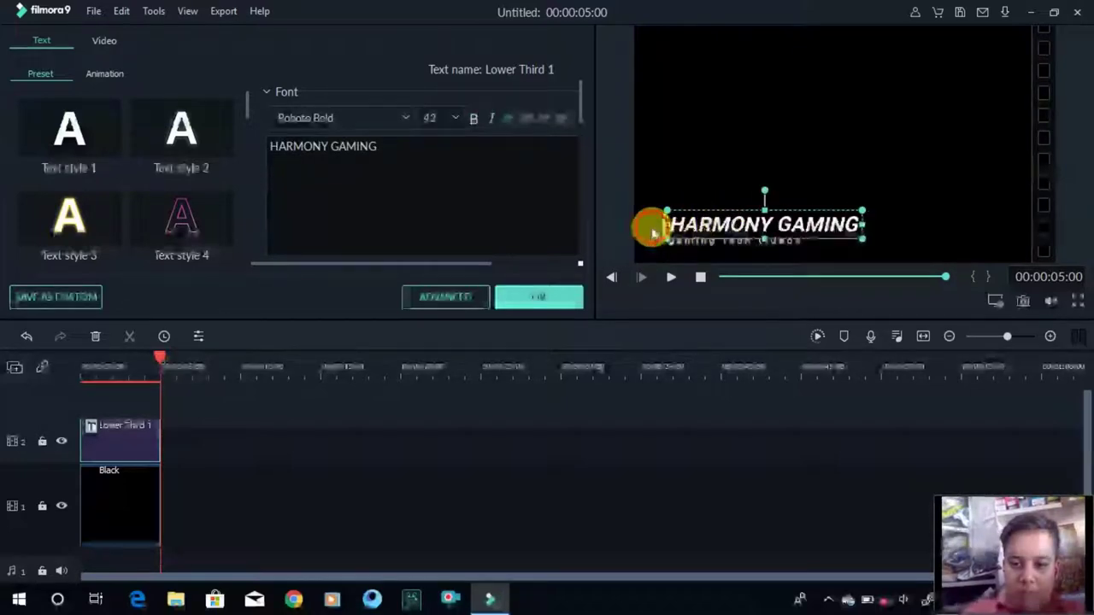
{"action": "left_click", "coordinate": [654, 230]}
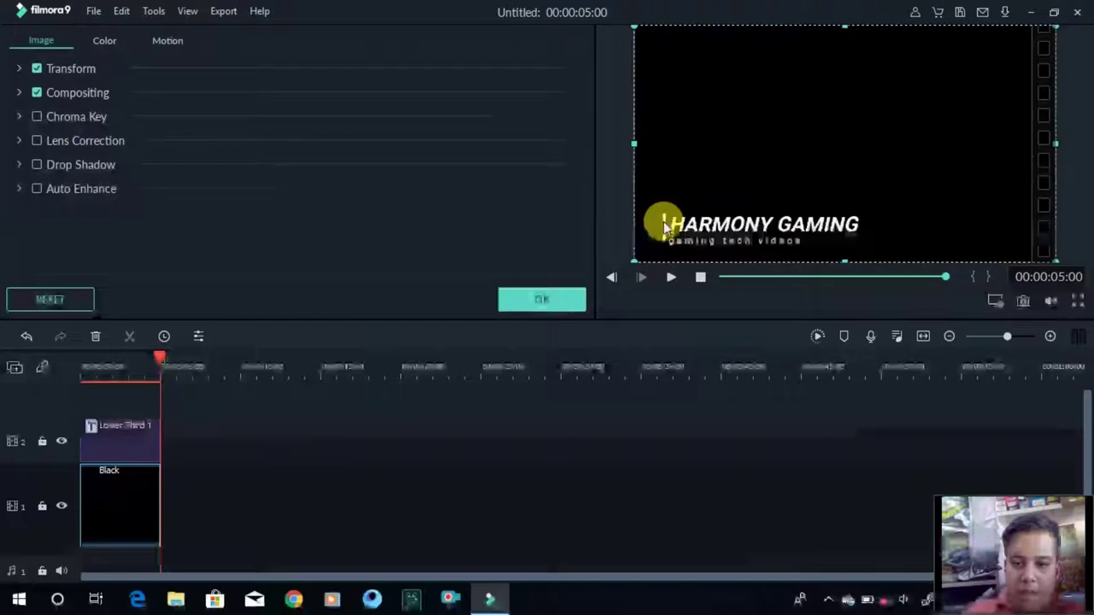
{"action": "left_click", "coordinate": [545, 301]}
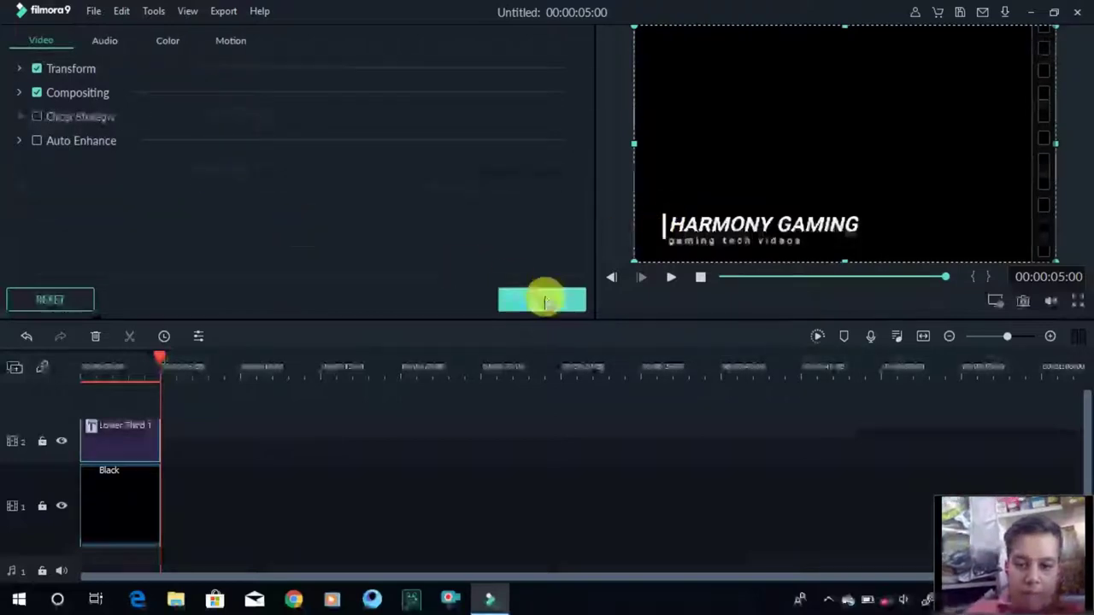
{"action": "left_click", "coordinate": [553, 308]}
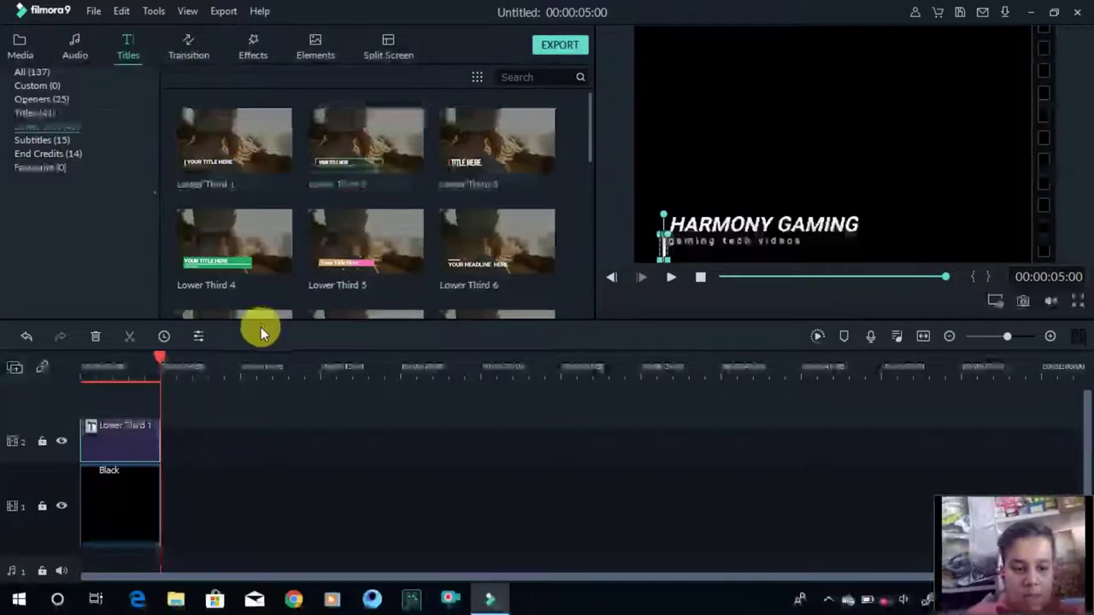
Return the playhead to 00:00:00:00 and listen to the Drift track from the audio library.
{"action": "left_click_drag", "start_coordinate": [162, 356], "coordinate": [24, 342]}
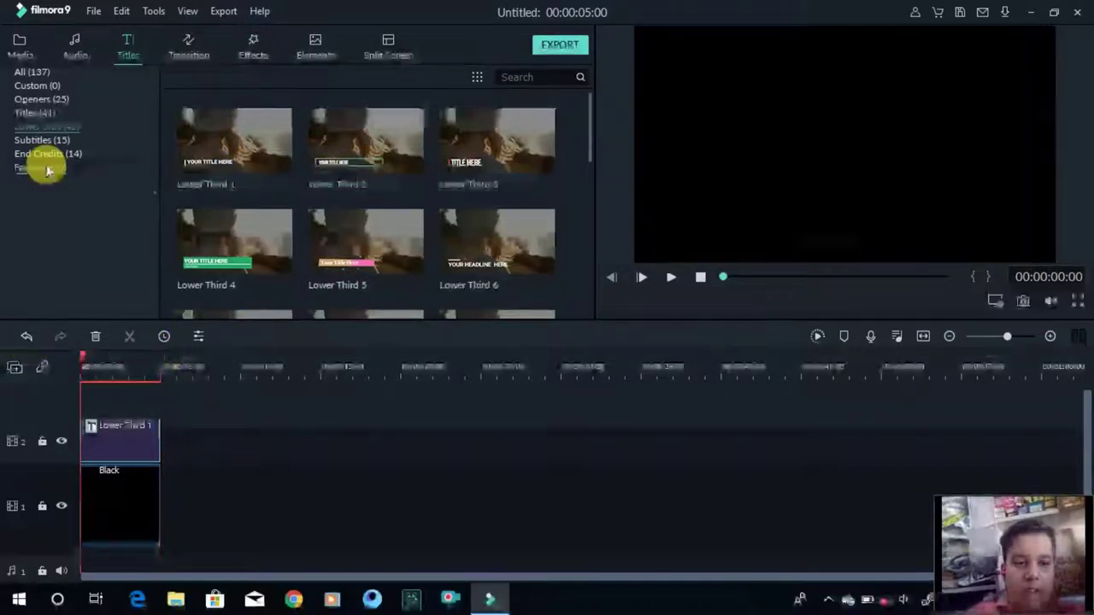
{"action": "left_click", "coordinate": [69, 38]}
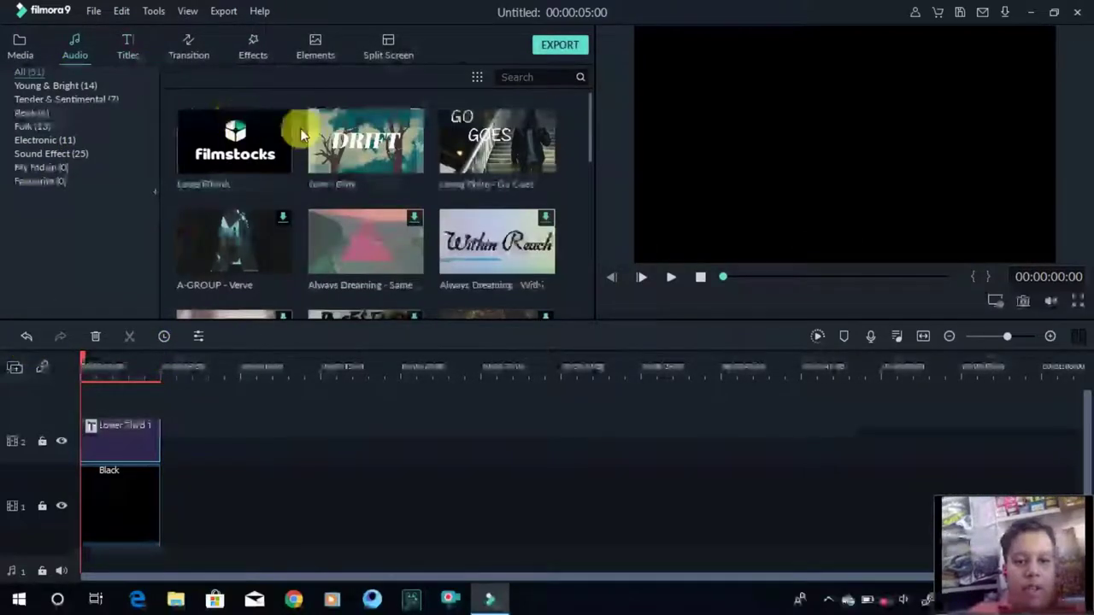
{"action": "left_click", "coordinate": [326, 169]}
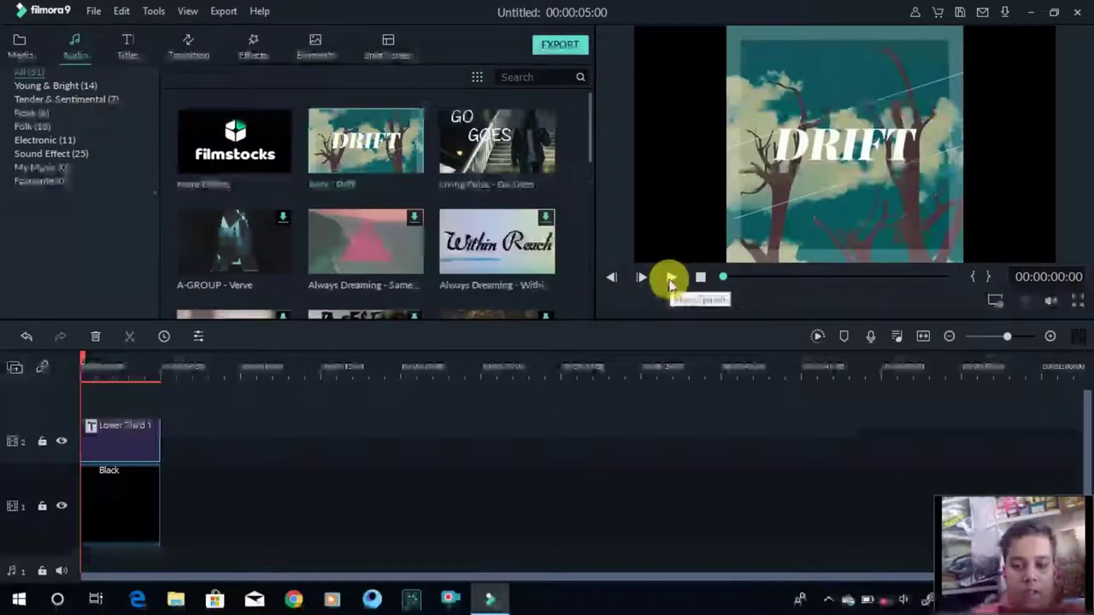
{"action": "left_click", "coordinate": [671, 282]}
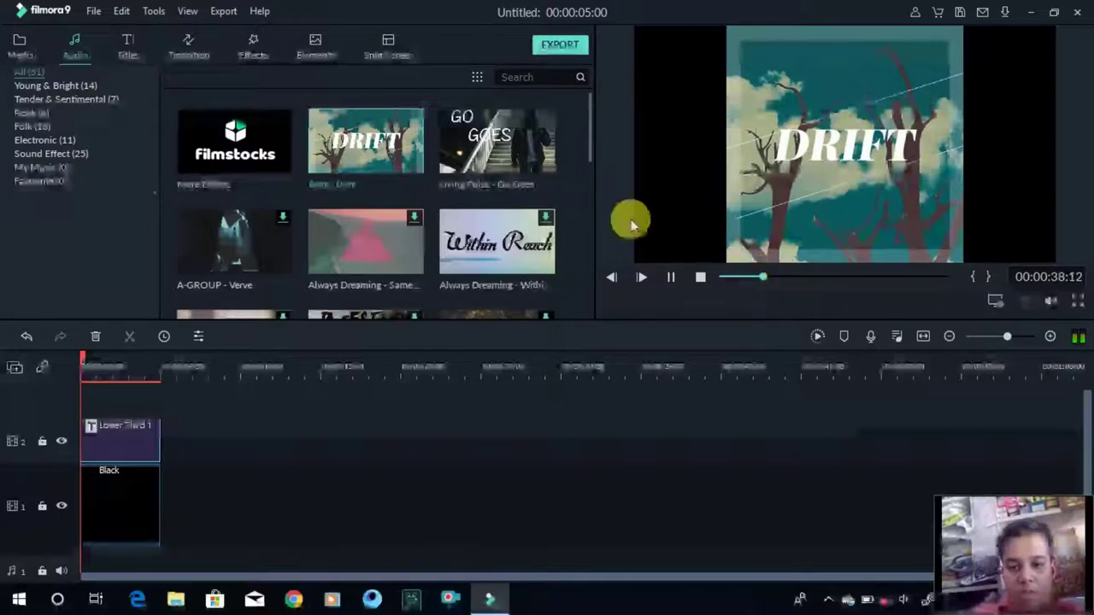
Adjust the system volume and listen to the Living Pulse - Go Goes track from the audio library.
{"action": "left_click", "coordinate": [505, 171]}
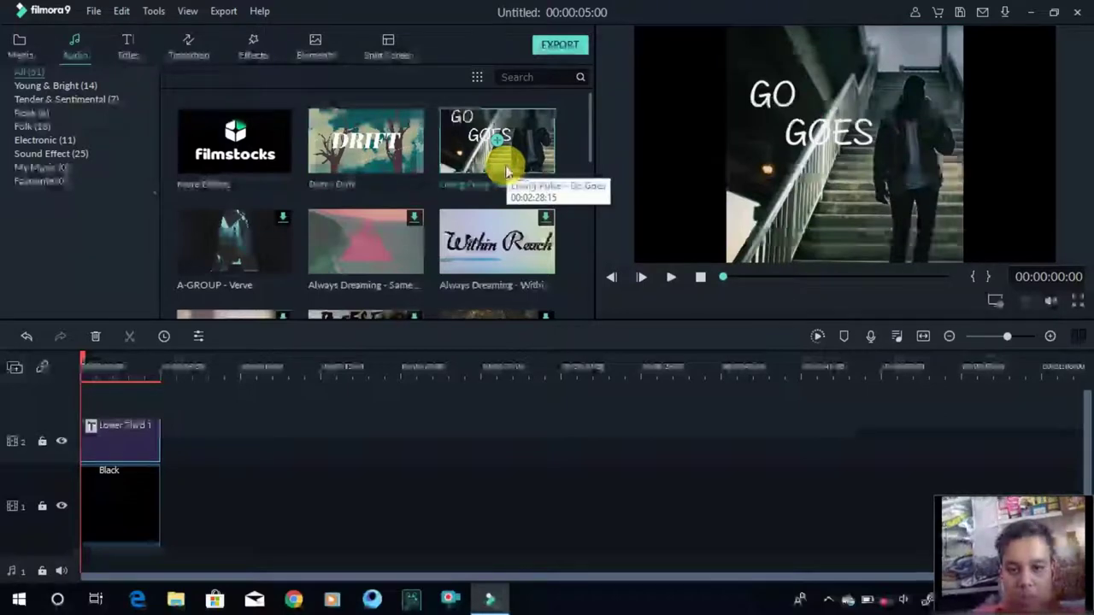
{"action": "key", "text": "XF86AudioLowerVolume"}
{"action": "key", "text": "XF86AudioLowerVolume"}
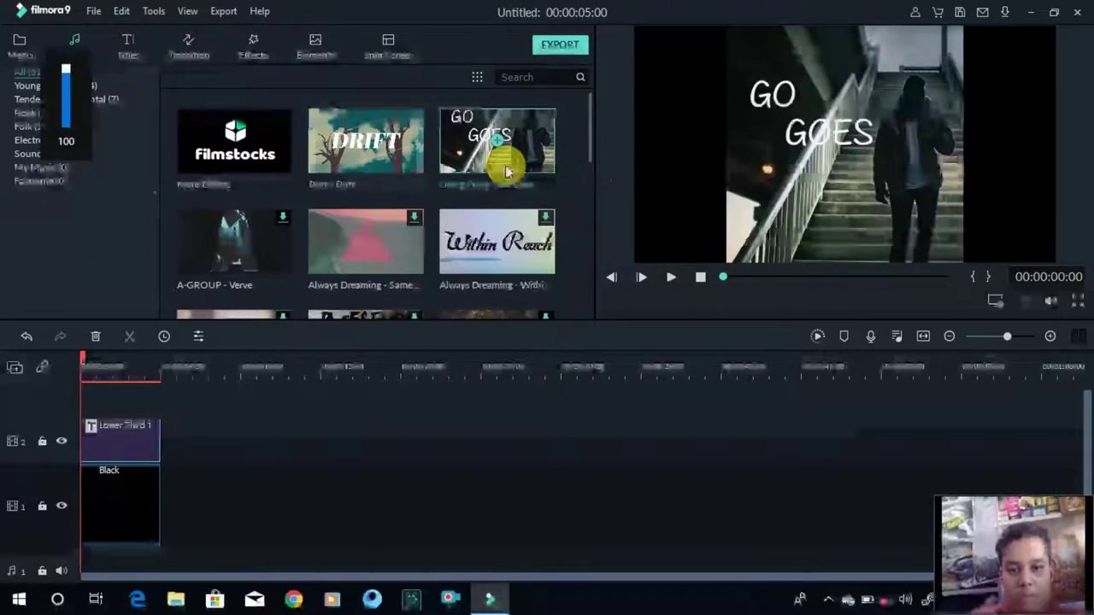
{"action": "left_click", "coordinate": [672, 279]}
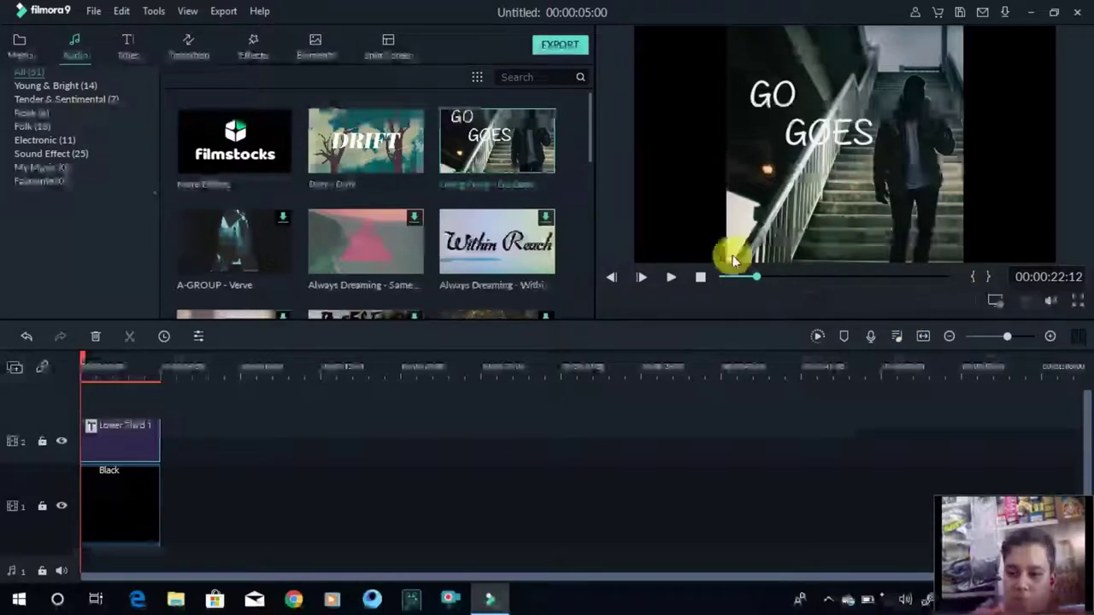
Add the Living Pulse - Go Goes track to audio track 1, enlarge the timeline area and return the playhead to the start.
{"action": "left_click", "coordinate": [504, 151]}
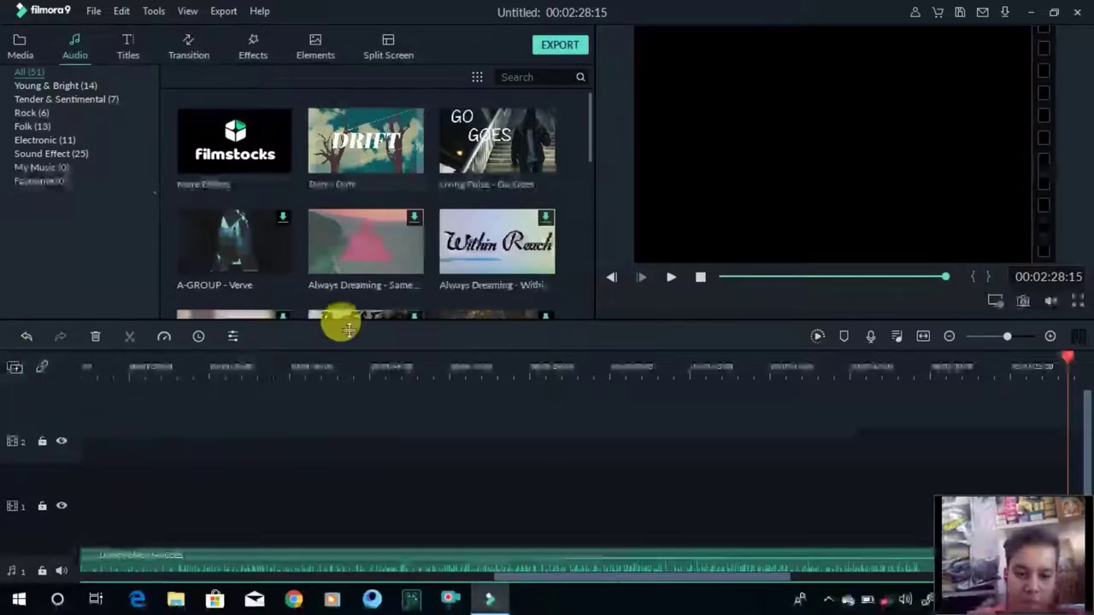
{"action": "left_click_drag", "start_coordinate": [339, 322], "coordinate": [370, 170]}
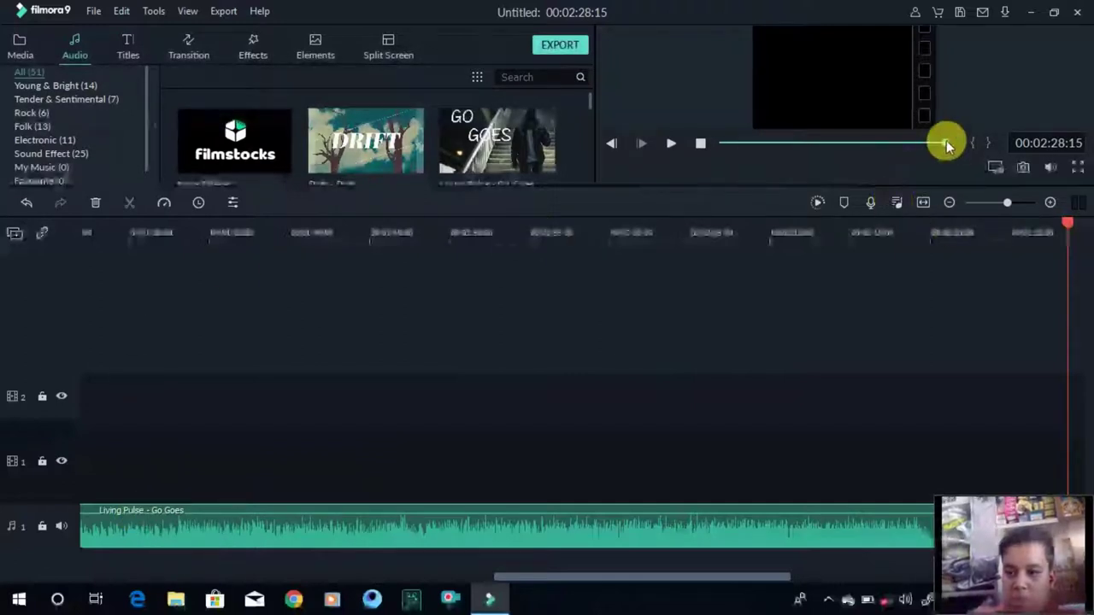
{"action": "left_click_drag", "start_coordinate": [946, 140], "coordinate": [575, 88]}
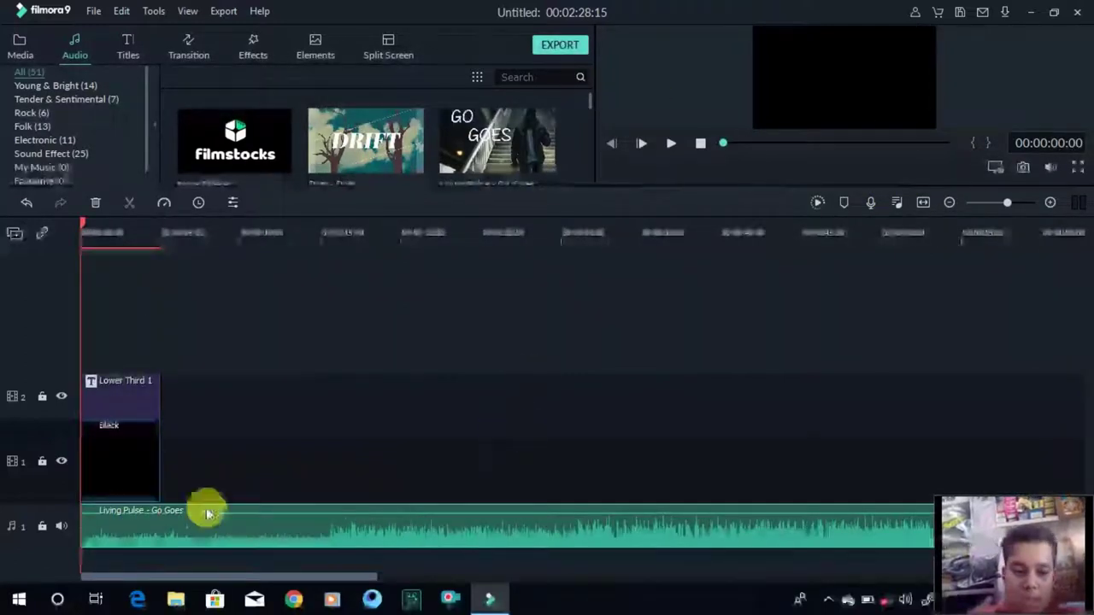
Split the Go Goes audio at 00:00:05:01, where the title and Black clips end, and delete the remaining part.
{"action": "left_click", "coordinate": [83, 224]}
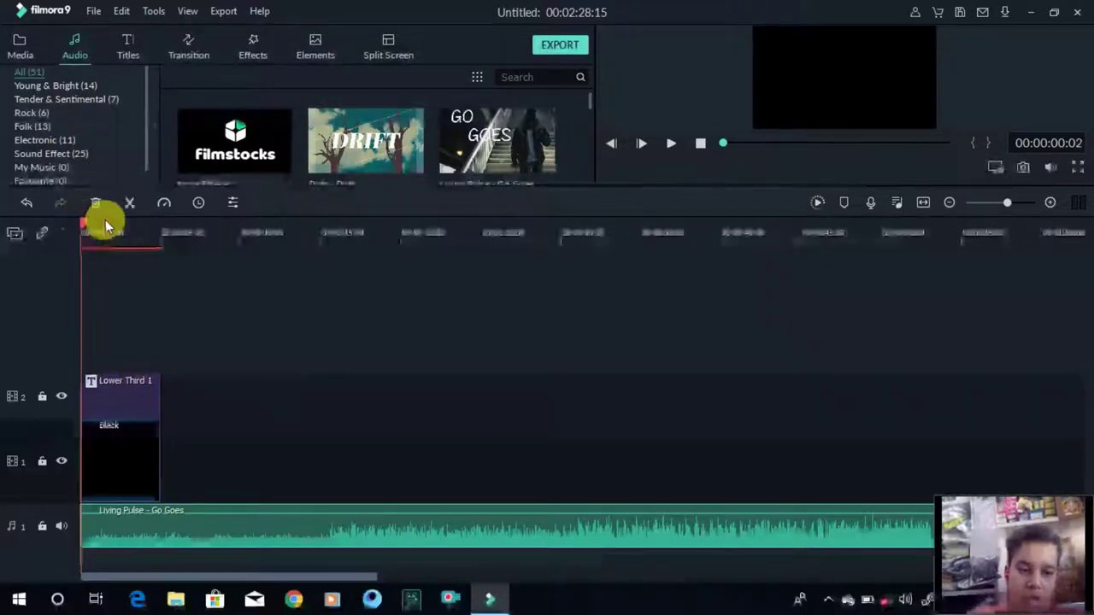
{"action": "left_click_drag", "start_coordinate": [105, 220], "coordinate": [160, 224]}
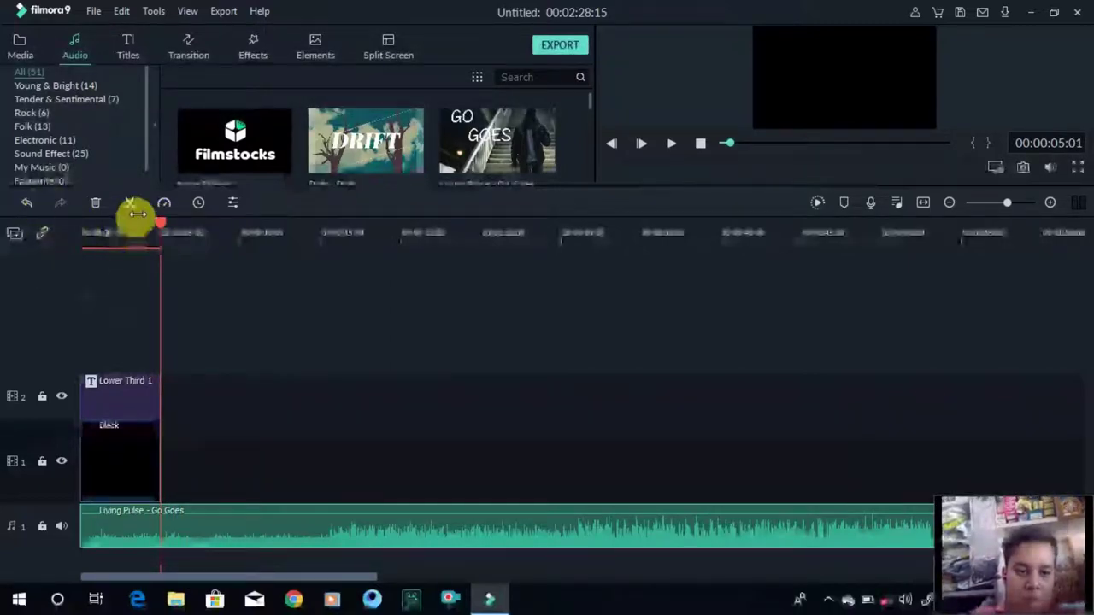
{"action": "left_click", "coordinate": [129, 202]}
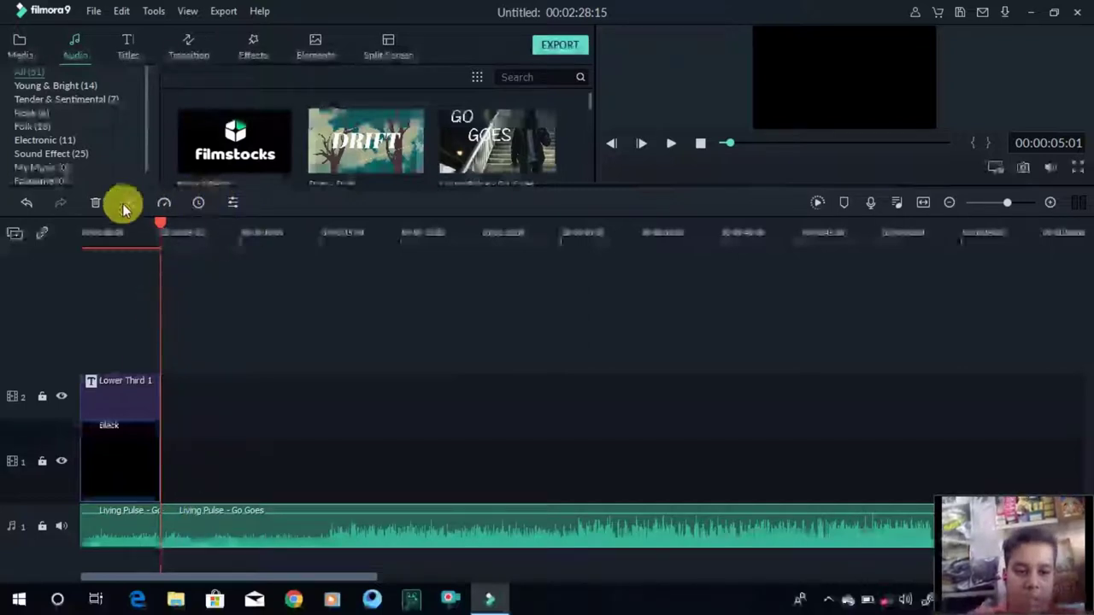
{"action": "left_click", "coordinate": [95, 203]}
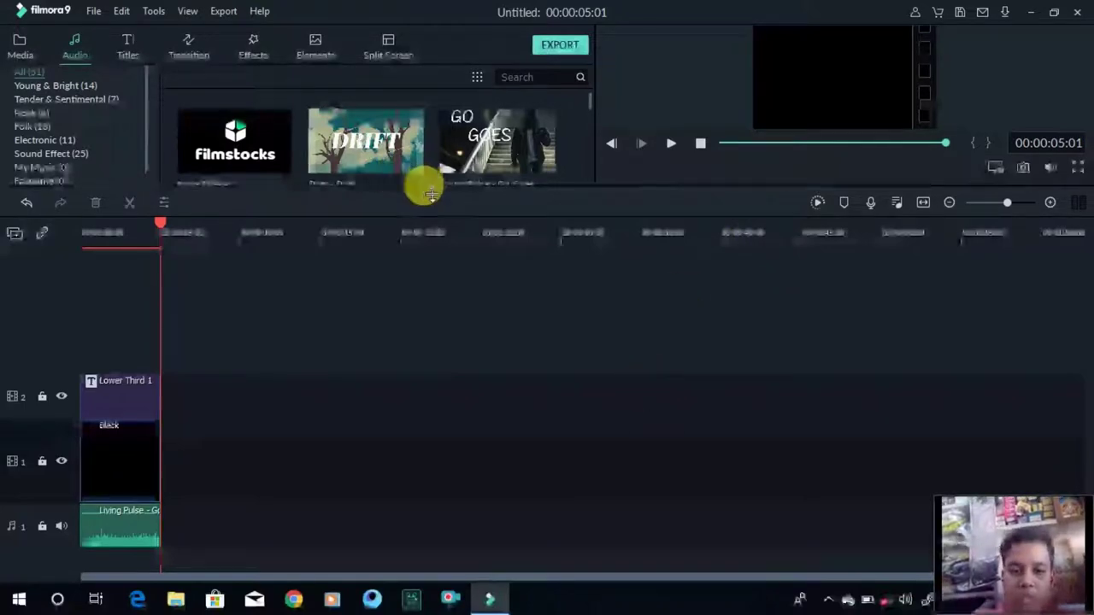
Enlarge the preview area again and step back frame by frame from the end of the intro to 00:00:04:14.
{"action": "left_click_drag", "start_coordinate": [434, 197], "coordinate": [397, 308]}
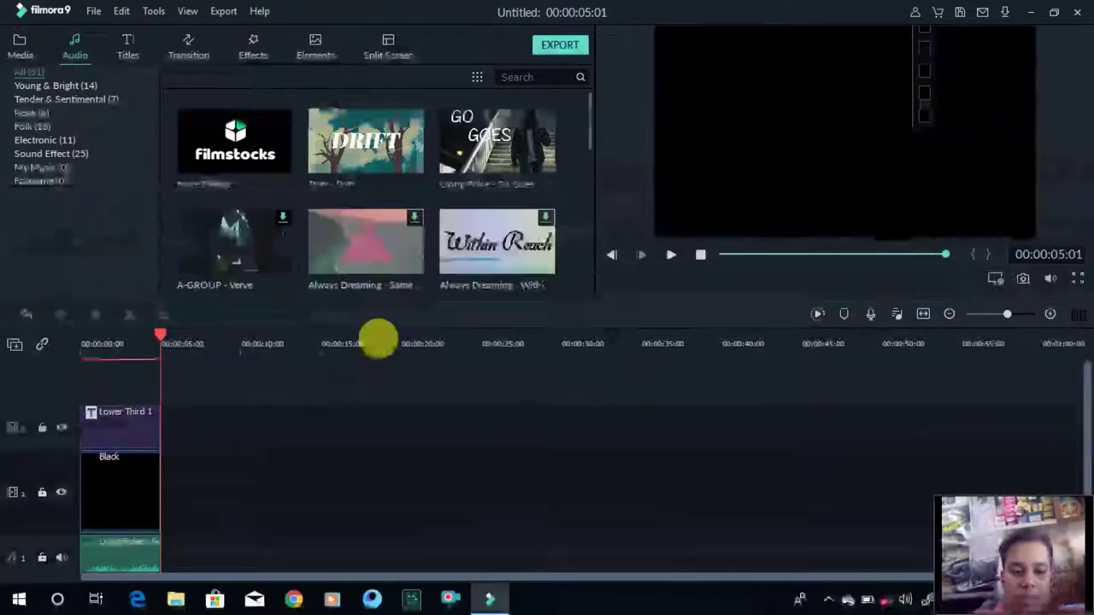
{"action": "left_click", "coordinate": [163, 330]}
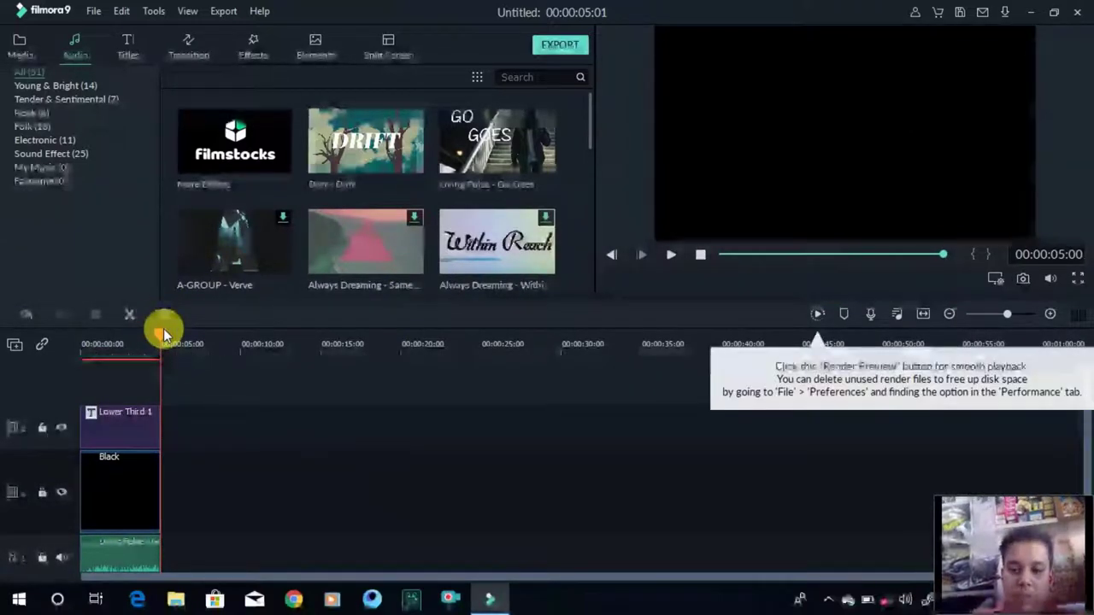
{"action": "key", "text": "Left"}
{"action": "key", "text": "Left"}
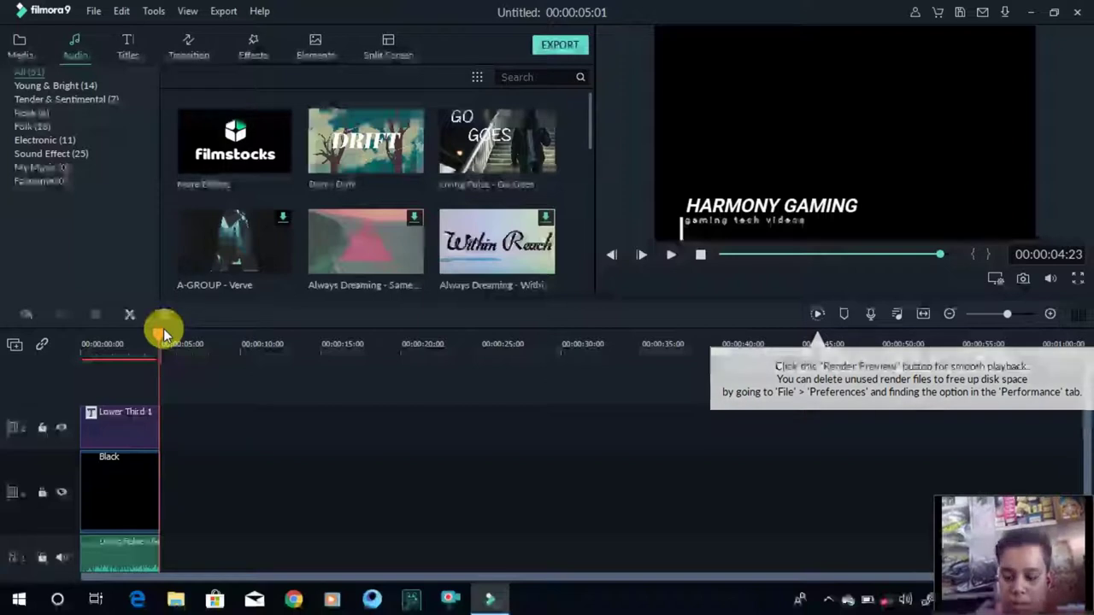
{"action": "key", "text": "Left"}
{"action": "key", "text": "Left"}
{"action": "key", "text": "Left"}
{"action": "key", "text": "Left"}
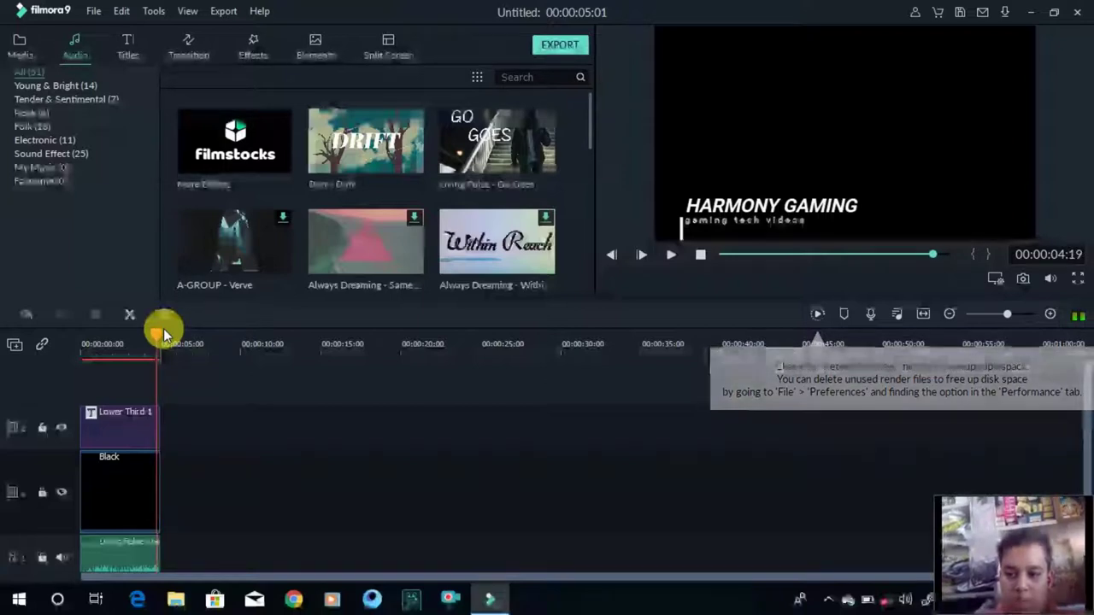
{"action": "key", "text": "Left"}
{"action": "key", "text": "Left"}
{"action": "key", "text": "Left"}
{"action": "key", "text": "Left"}
{"action": "key", "text": "Left"}
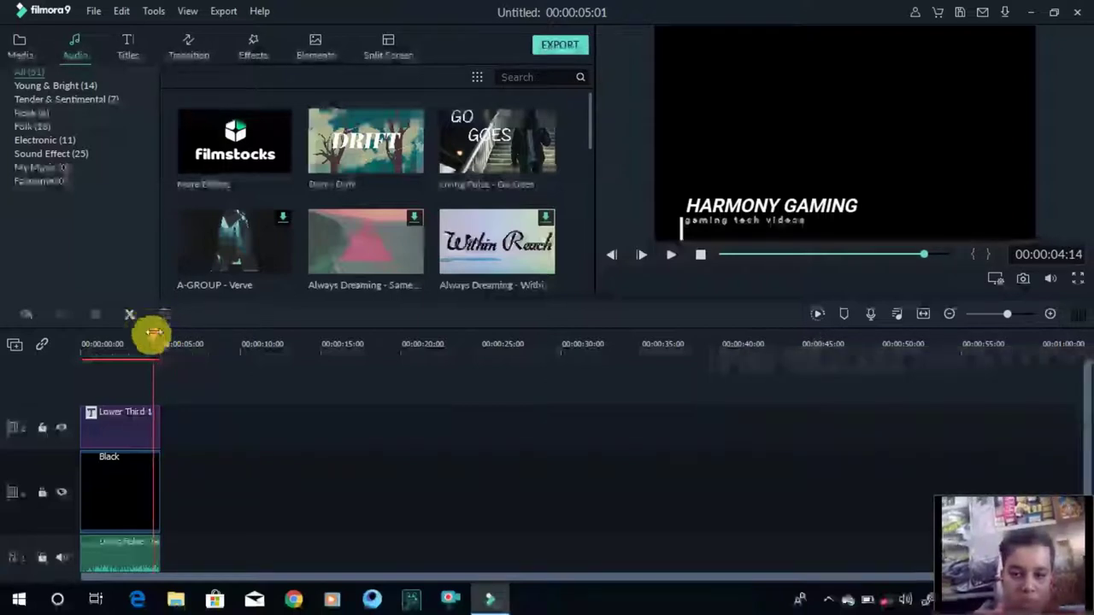
Play the whole intro with its music from 00:00:00:00.
{"action": "left_click_drag", "start_coordinate": [146, 337], "coordinate": [20, 322]}
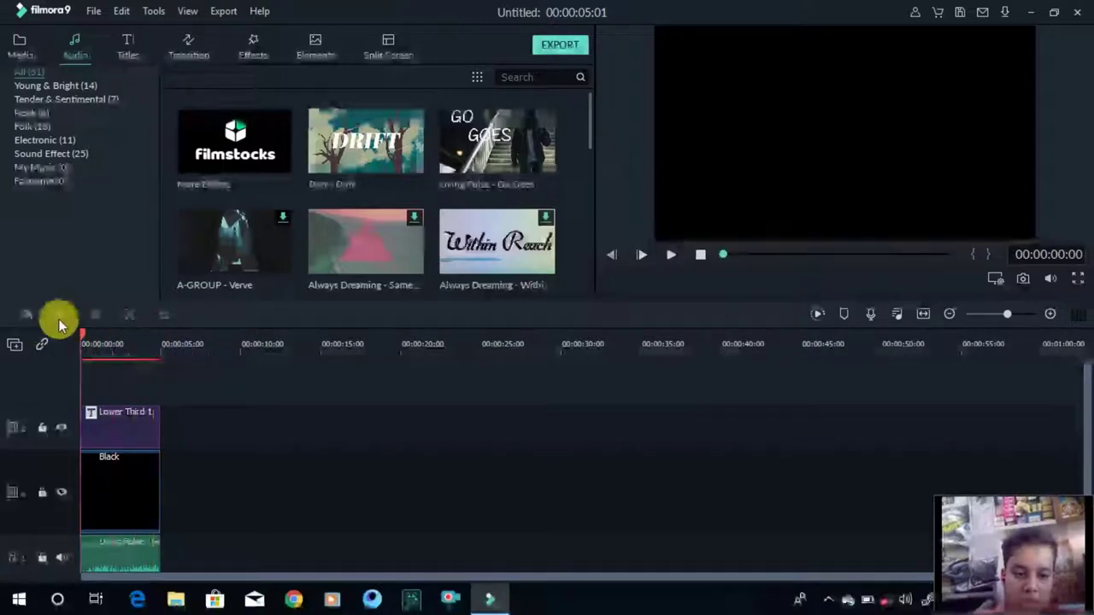
{"action": "key", "text": "space"}
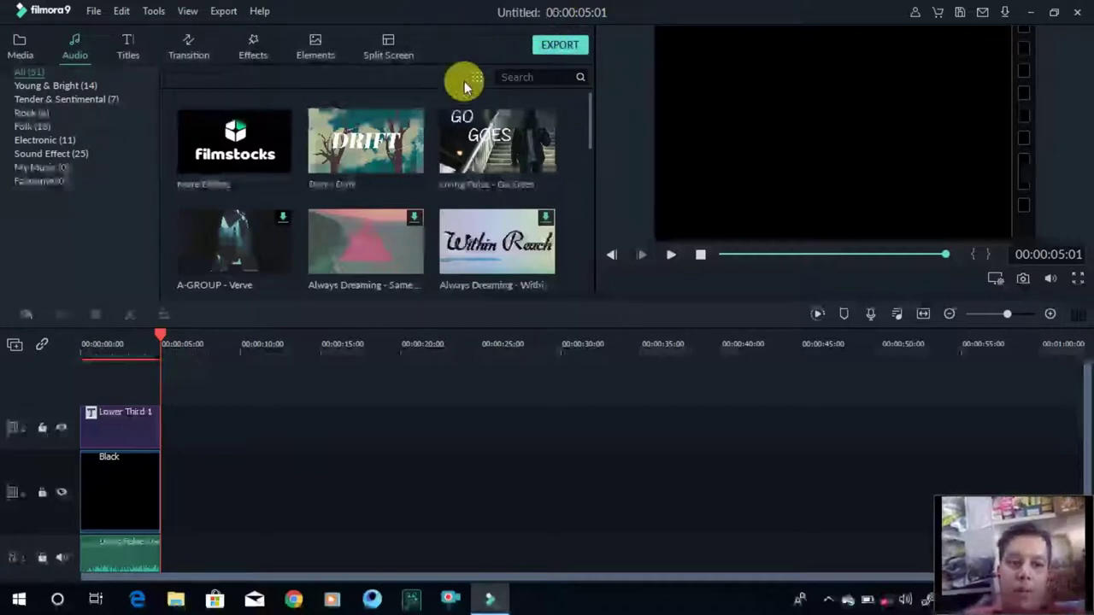
Close Filmora9 without saving the changes to the untitled intro project.
{"action": "left_click", "coordinate": [1076, 12]}
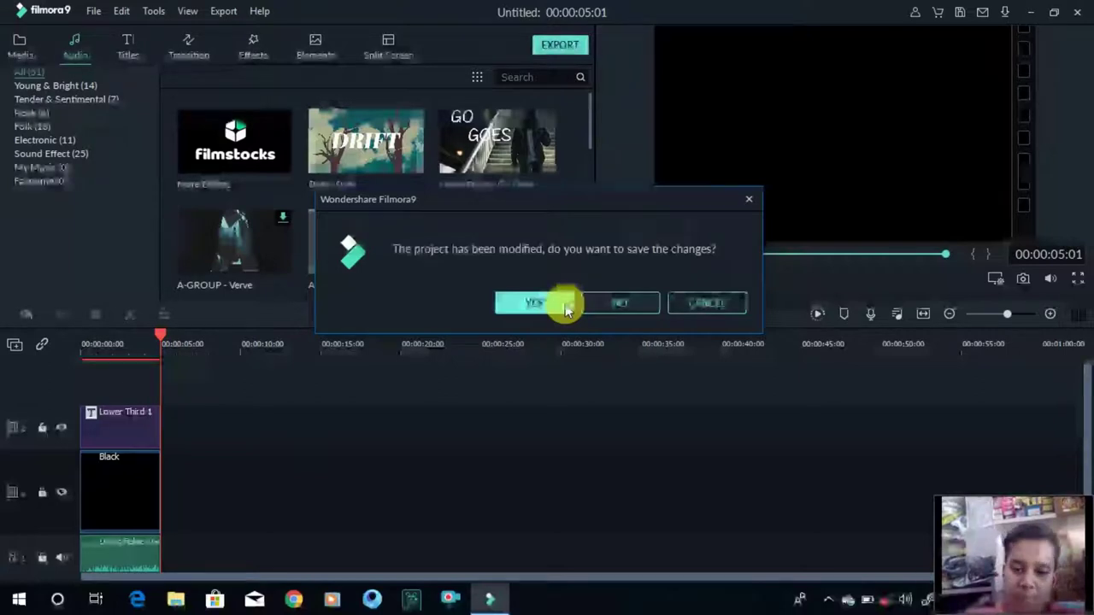
{"action": "left_click", "coordinate": [622, 305]}
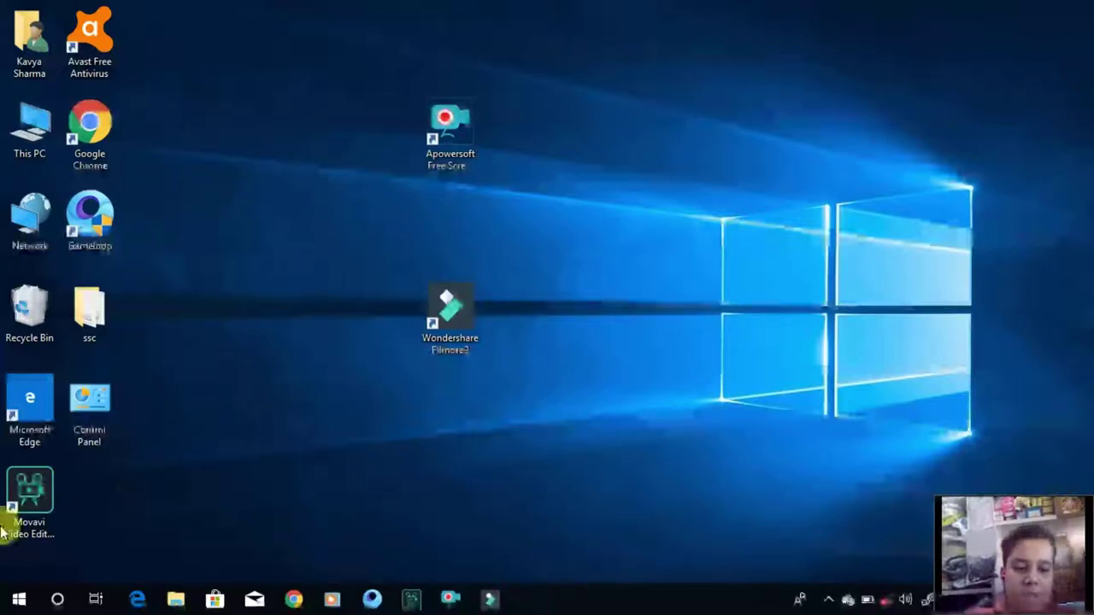
{"action": "left_click", "coordinate": [56, 501]}
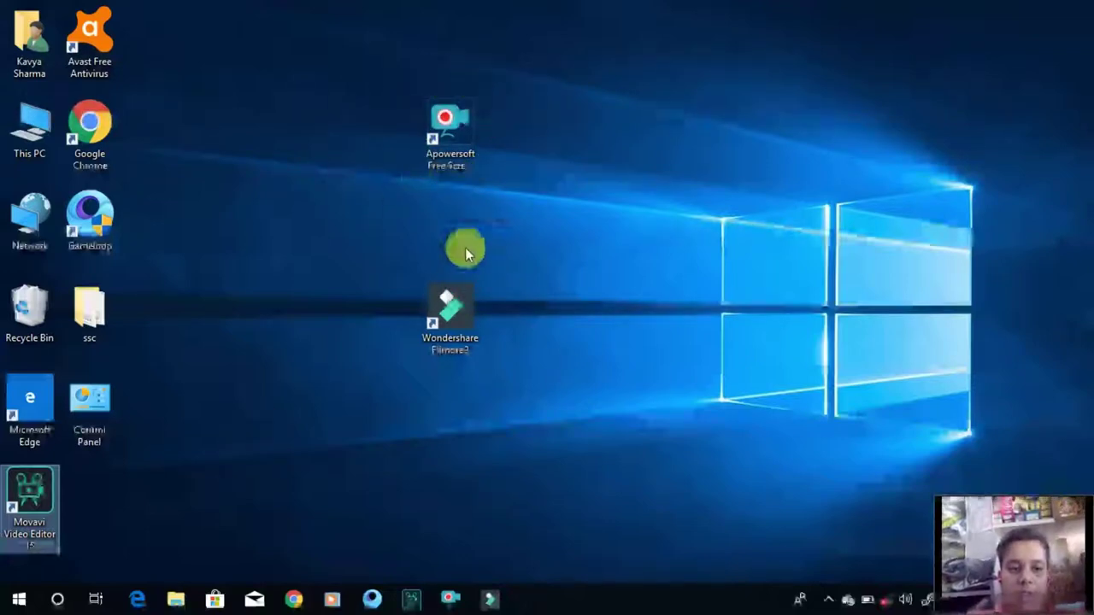
Switch to File Explorer at This PC, maximize the window, view the contents of the Downloads folder and return to This PC.
{"action": "left_click", "coordinate": [28, 136]}
{"action": "left_click", "coordinate": [171, 183]}
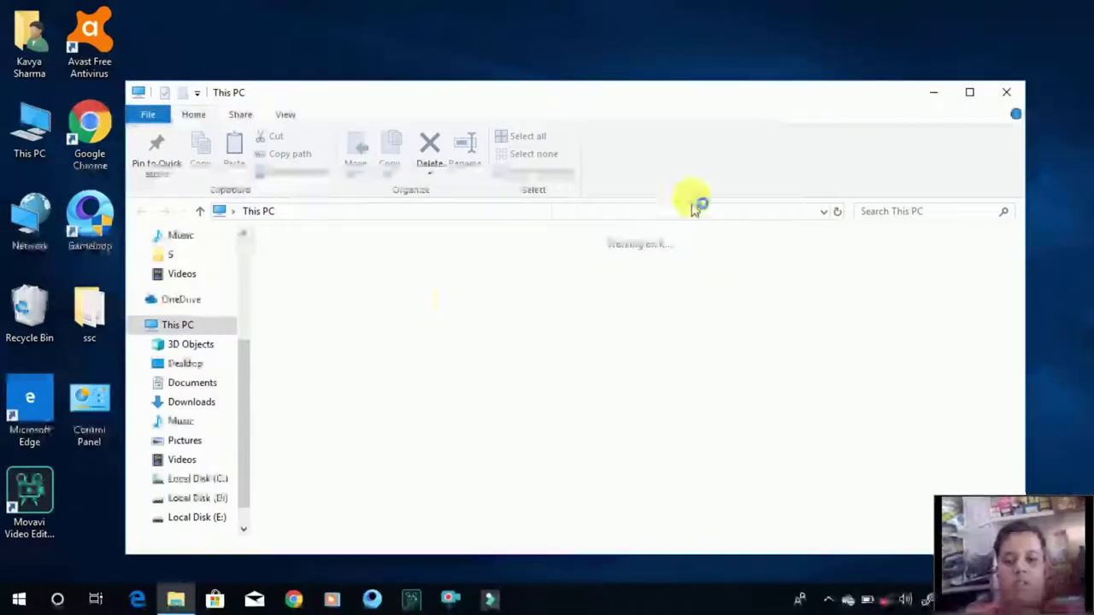
{"action": "left_click", "coordinate": [969, 92]}
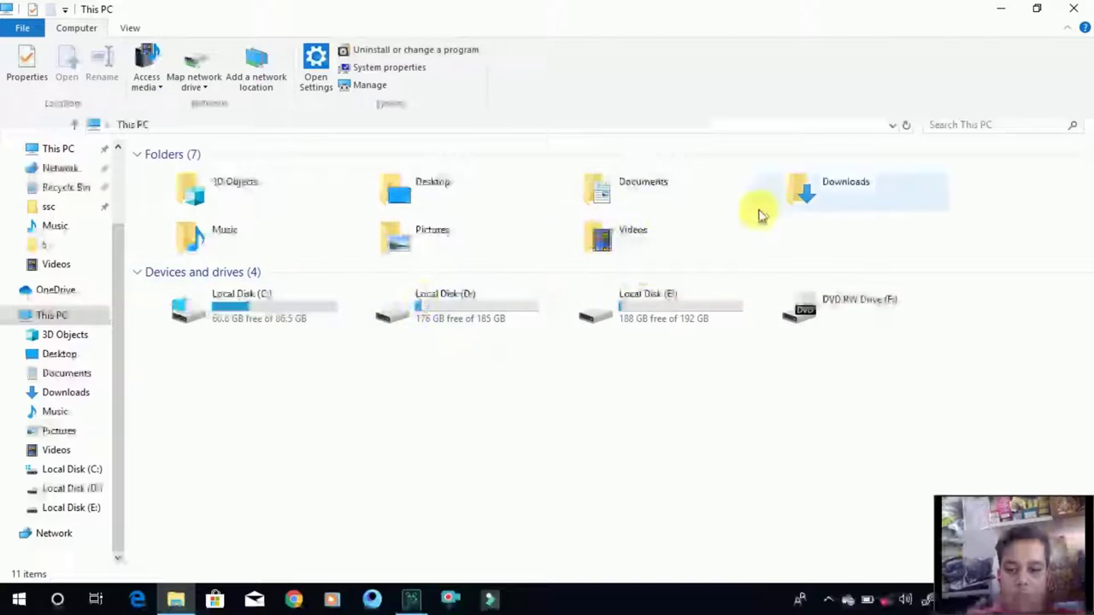
{"action": "left_click", "coordinate": [800, 177]}
{"action": "double_click", "coordinate": [800, 176]}
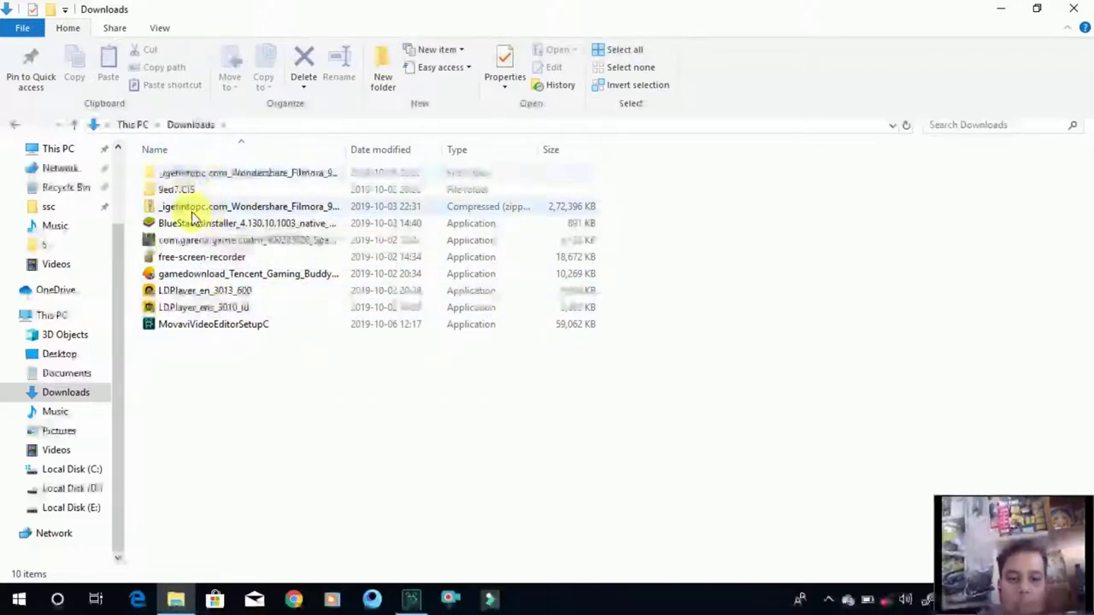
{"action": "left_click", "coordinate": [7, 126]}
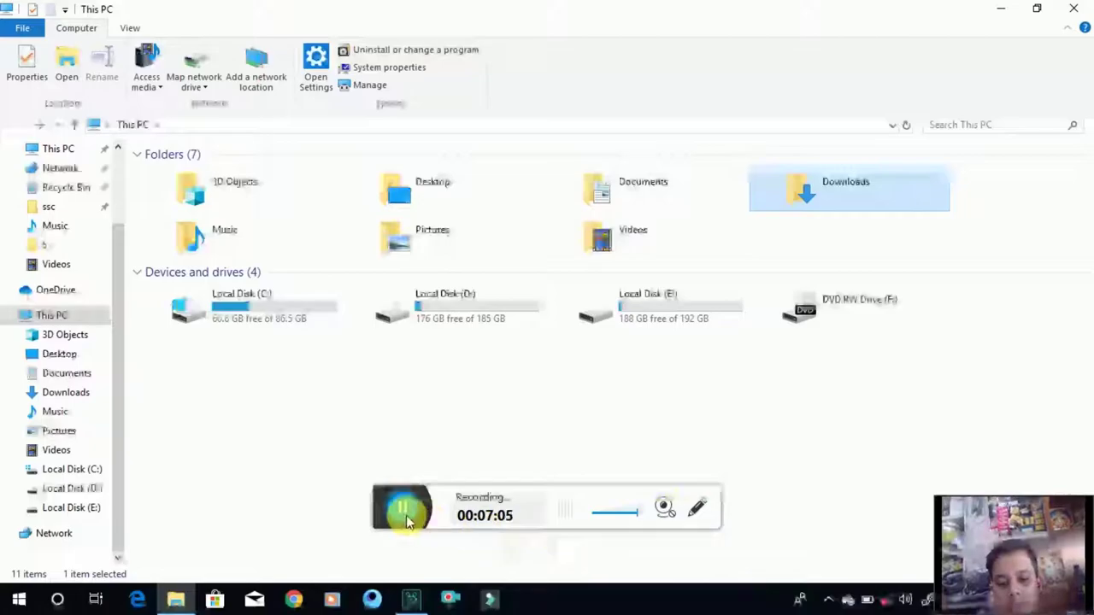
{"action": "left_click", "coordinate": [408, 520]}
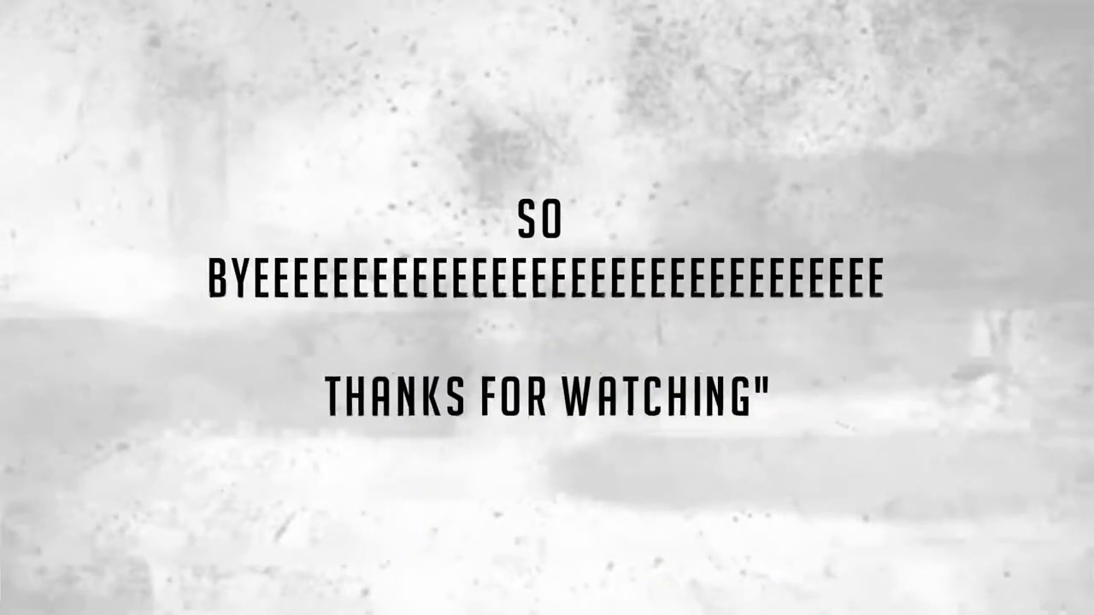